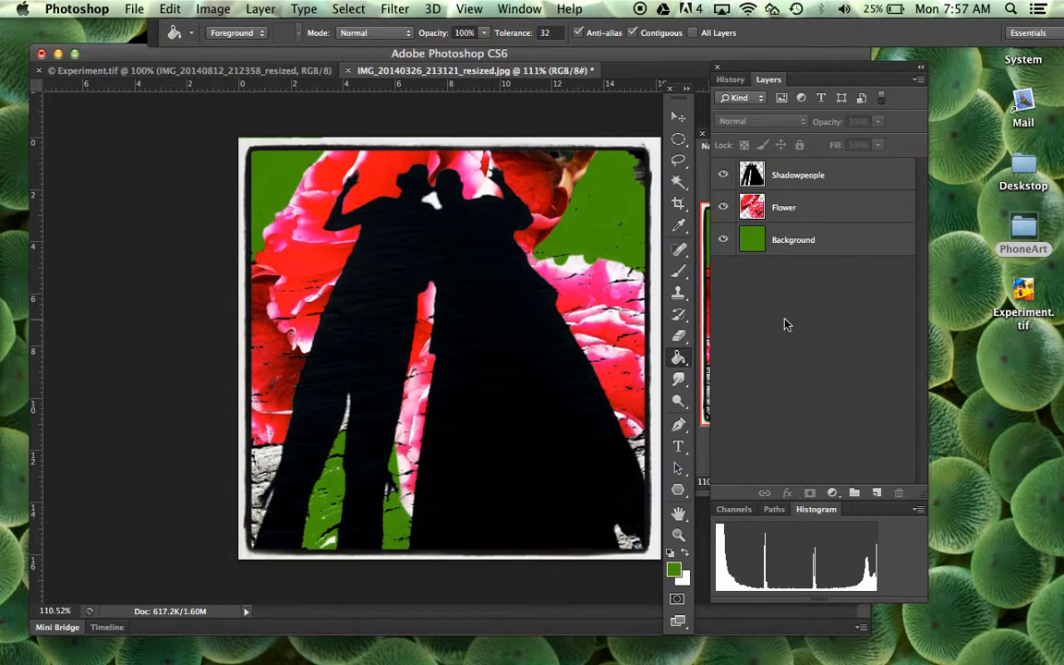
# Move the floating layers and tools palettes clear of the image, and activate the Gradient tool with the Background layer selected.
pyautogui.moveTo(802, 70); pyautogui.dragTo(860, 71)
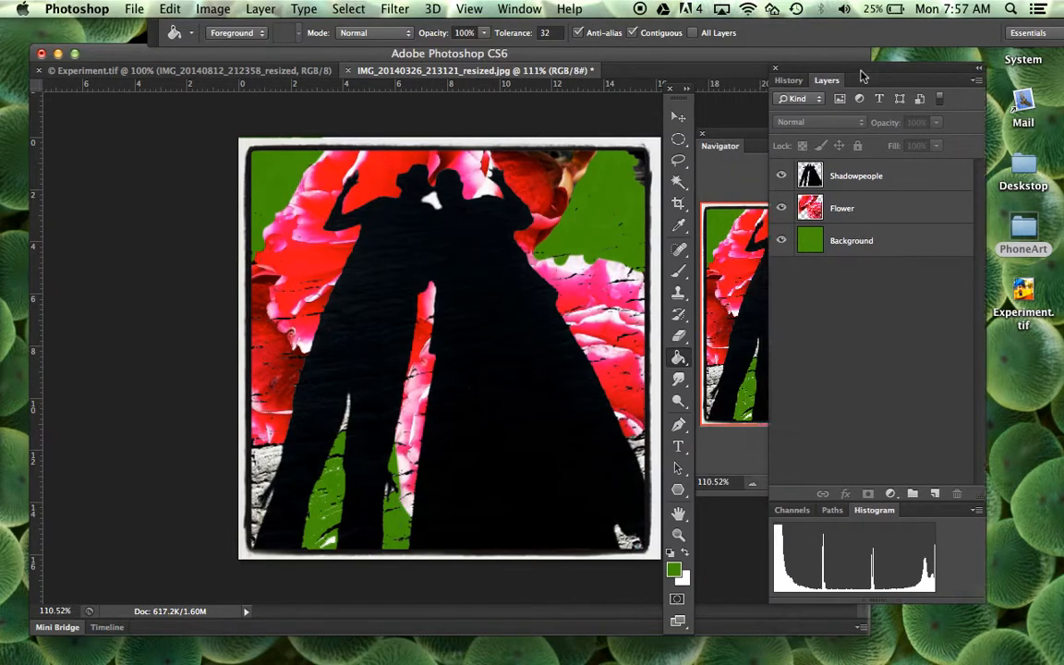
pyautogui.click(850, 242)
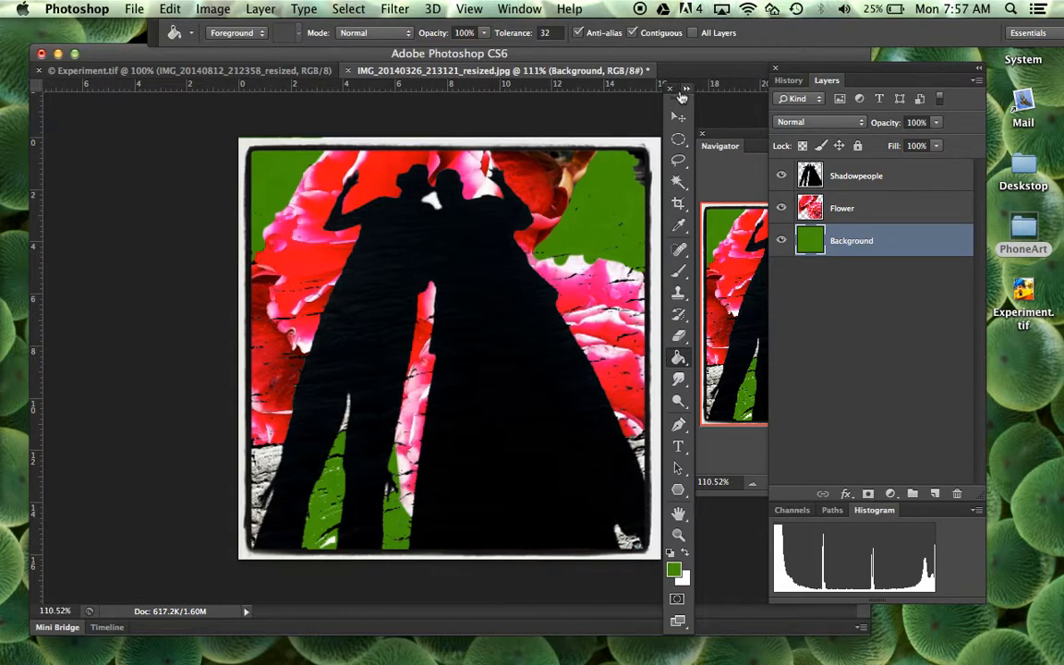
pyautogui.moveTo(680, 93); pyautogui.dragTo(67, 53)
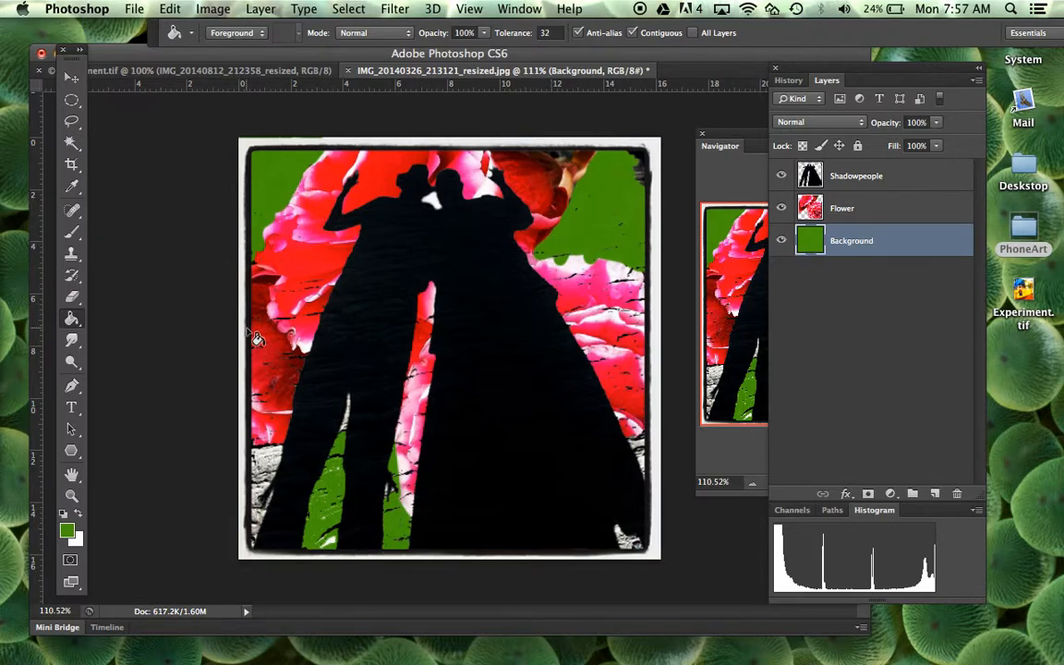
pyautogui.click(74, 320)
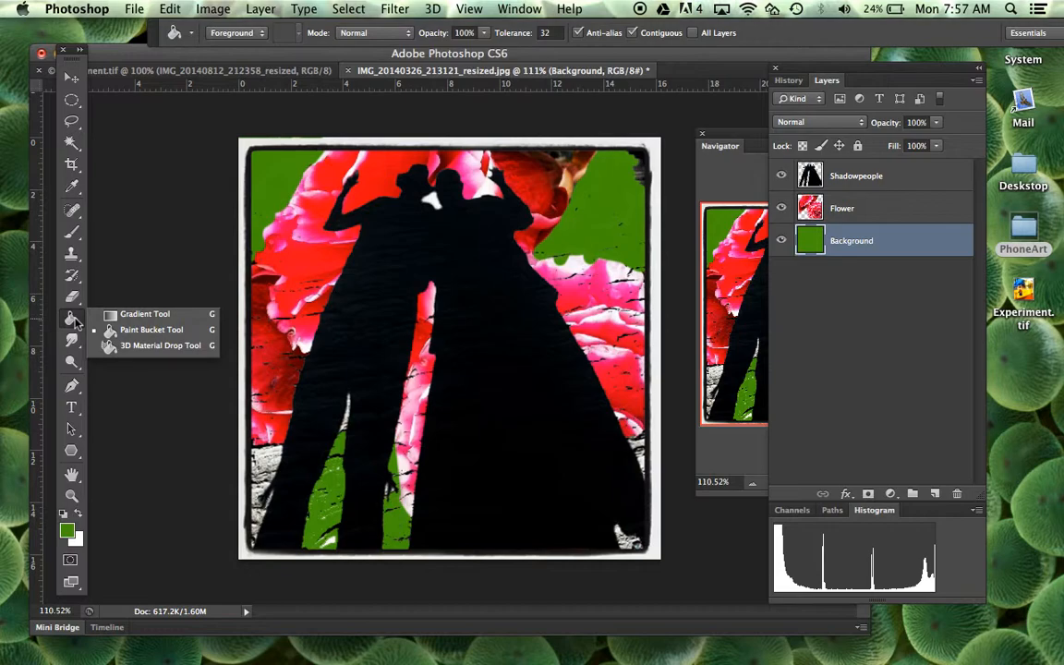
pyautogui.click(111, 315)
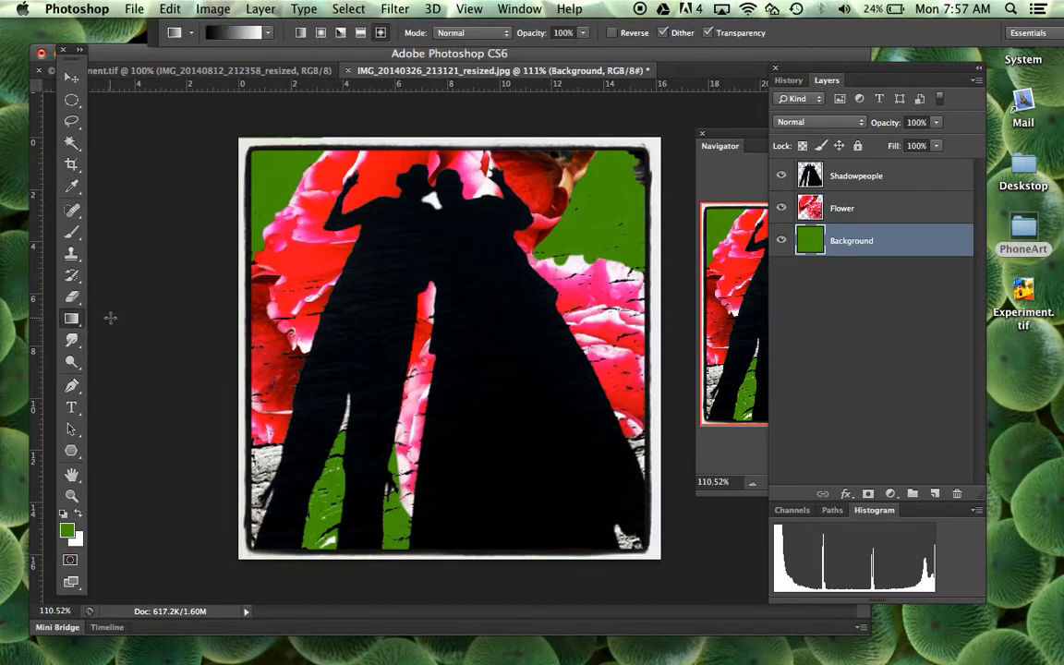
# Set the foreground color to purple and check how it changes the gradient presets.
pyautogui.click(267, 34)
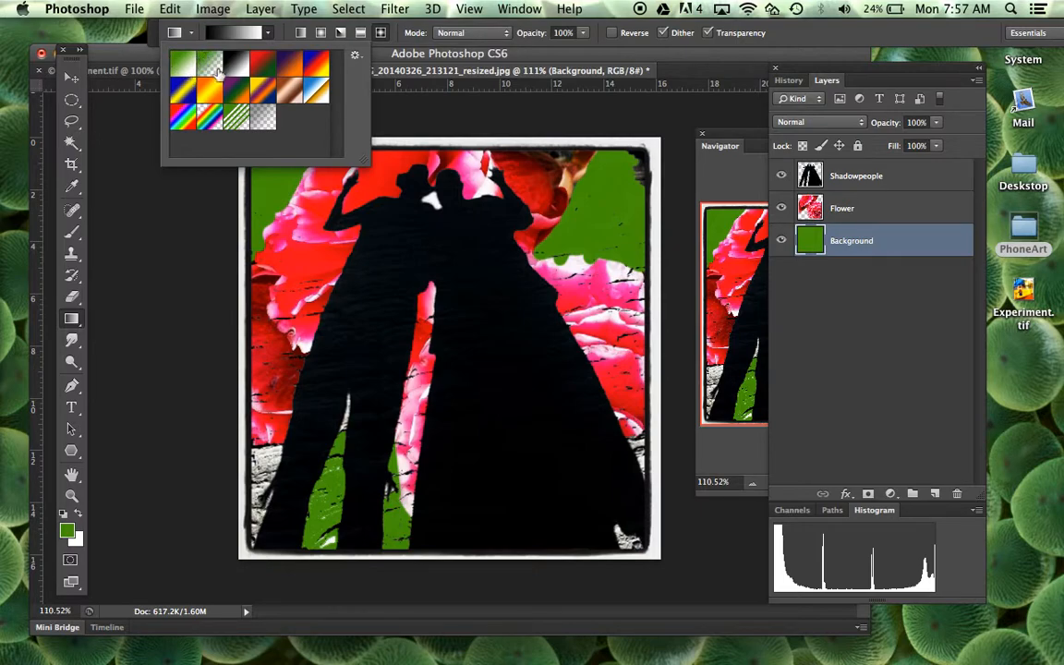
pyautogui.click(67, 530)
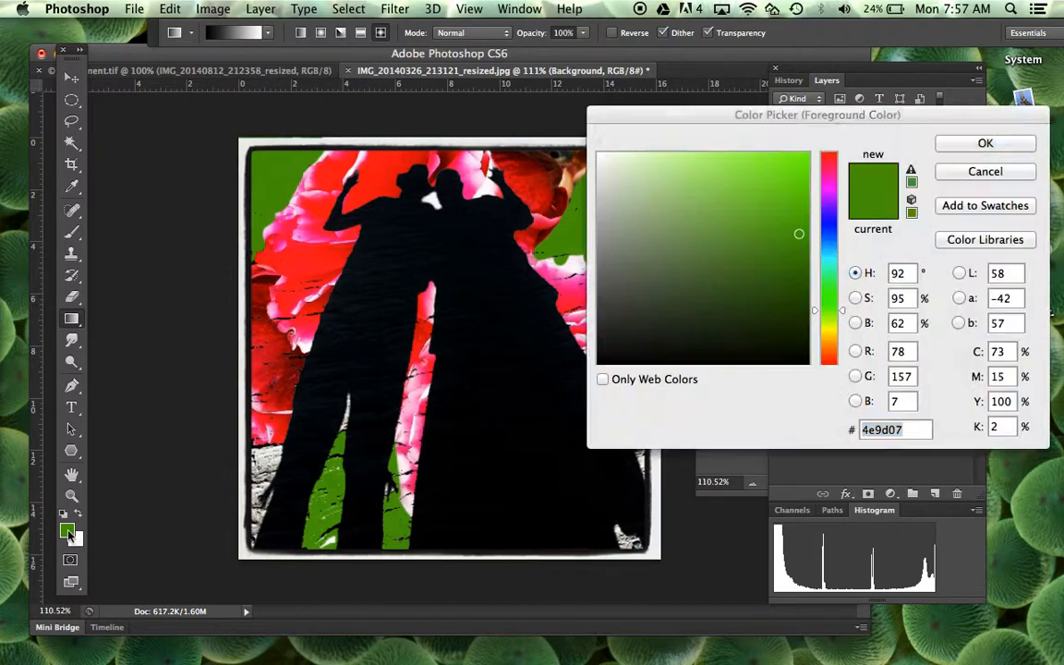
pyautogui.click(829, 188)
pyautogui.click(985, 144)
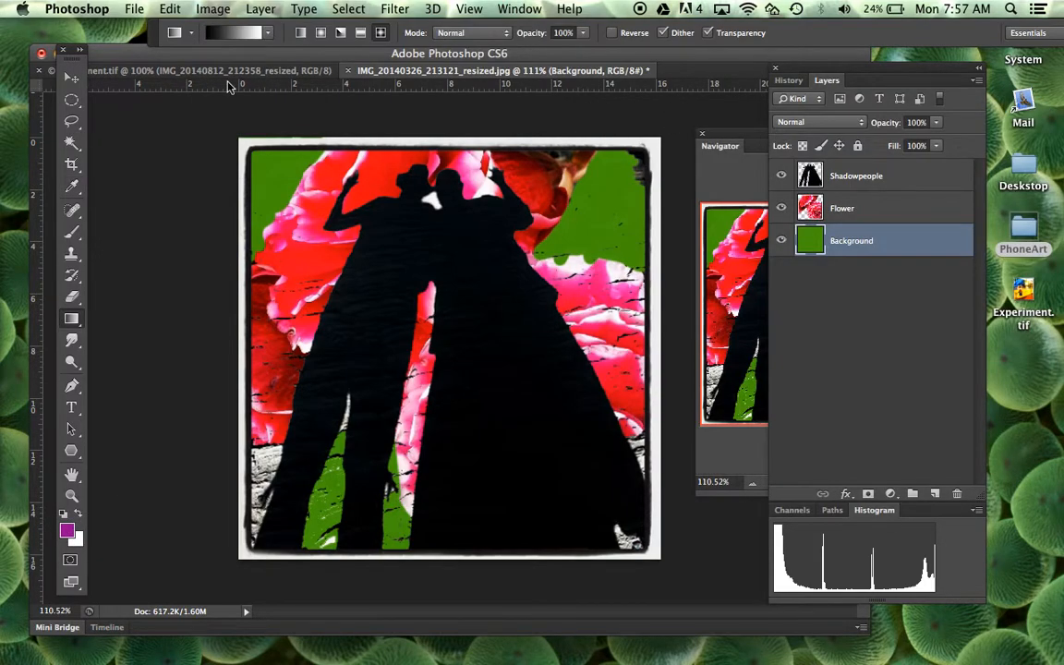
pyautogui.click(257, 34)
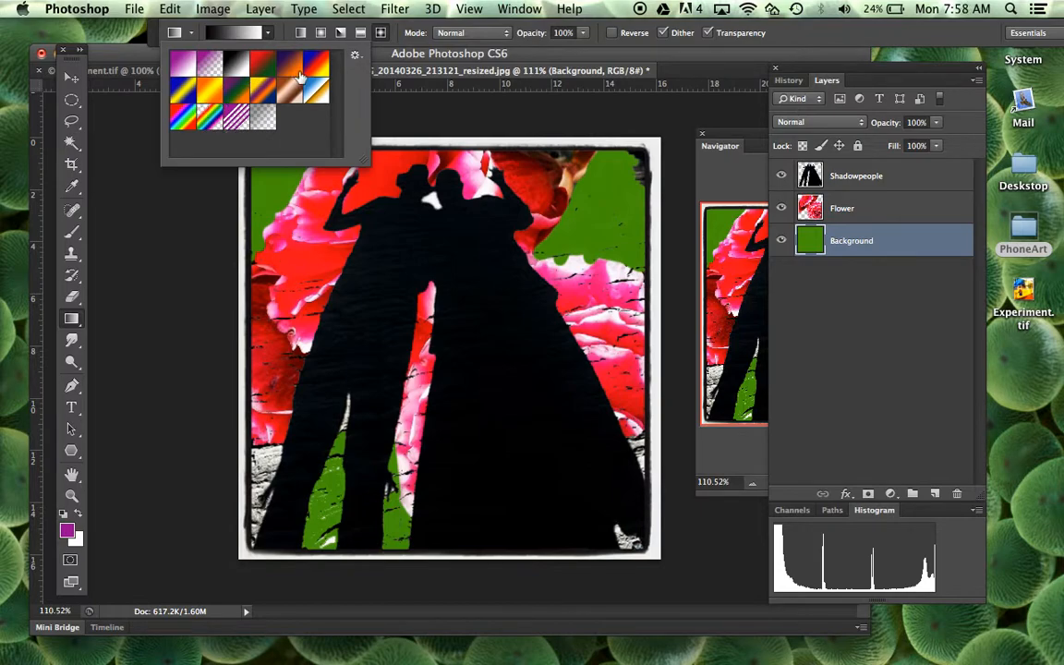
pyautogui.click(147, 197)
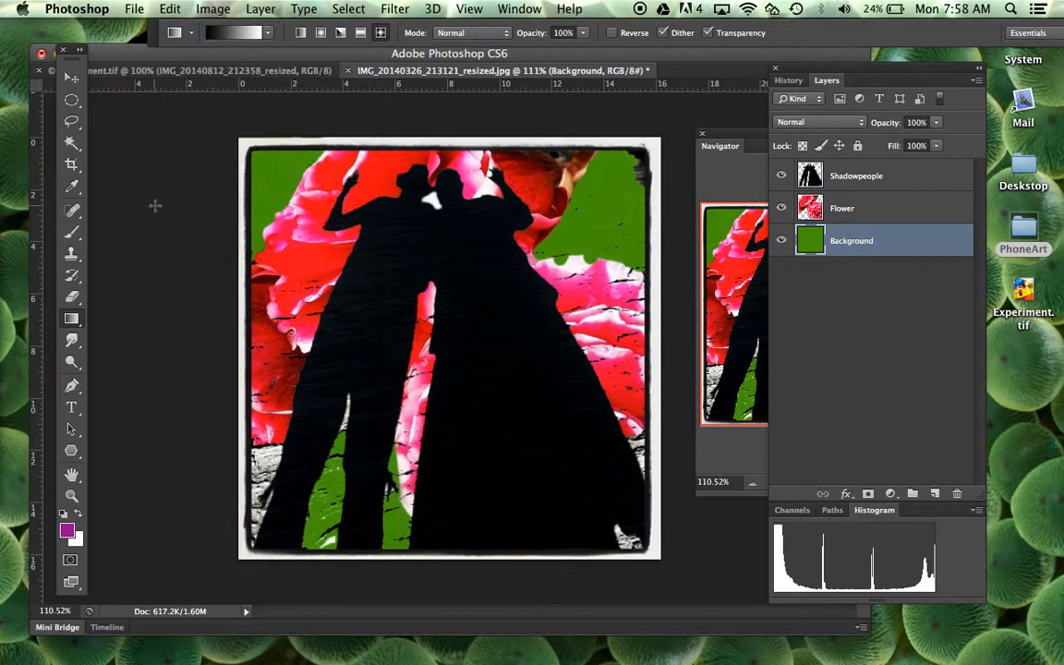
# Try the different gradient styles and set the Gradient tool to Linear.
pyautogui.click(381, 35)
pyautogui.click(341, 34)
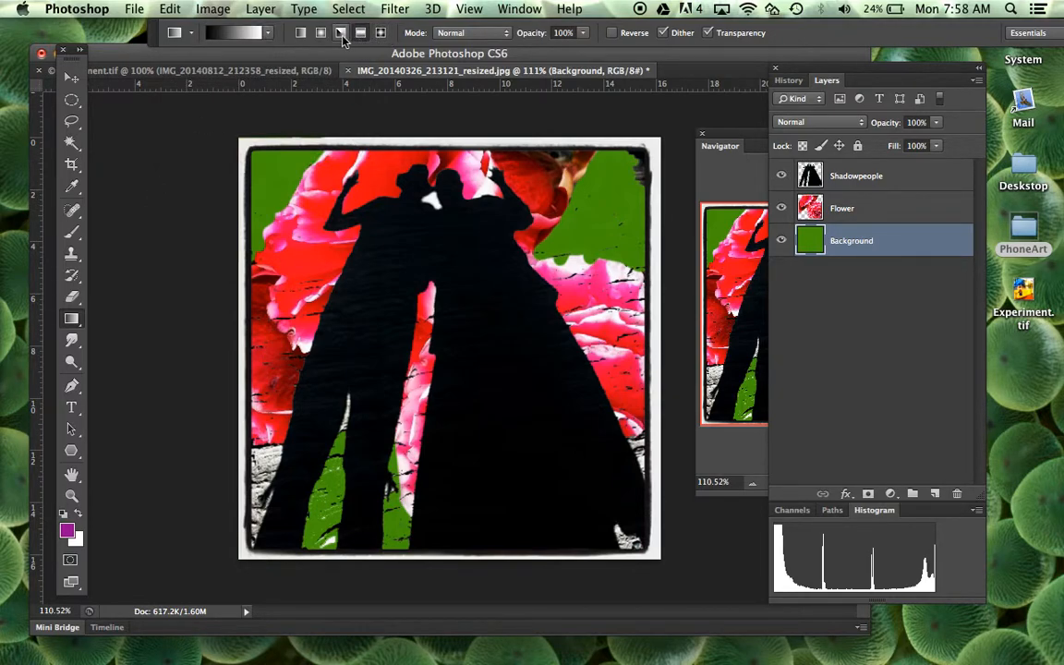
pyautogui.click(318, 37)
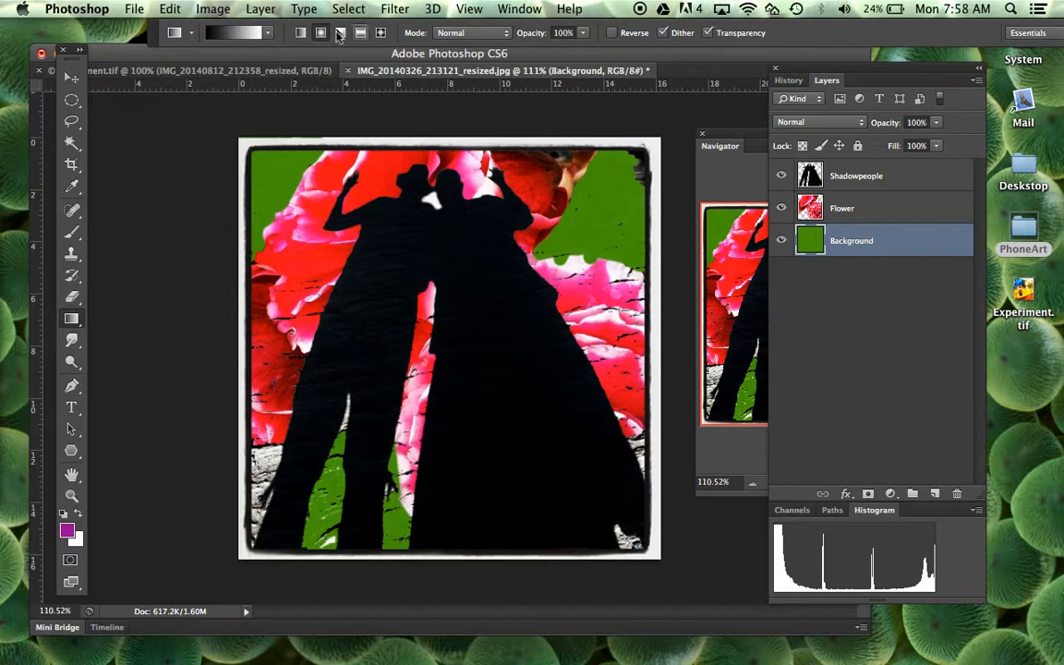
pyautogui.click(301, 34)
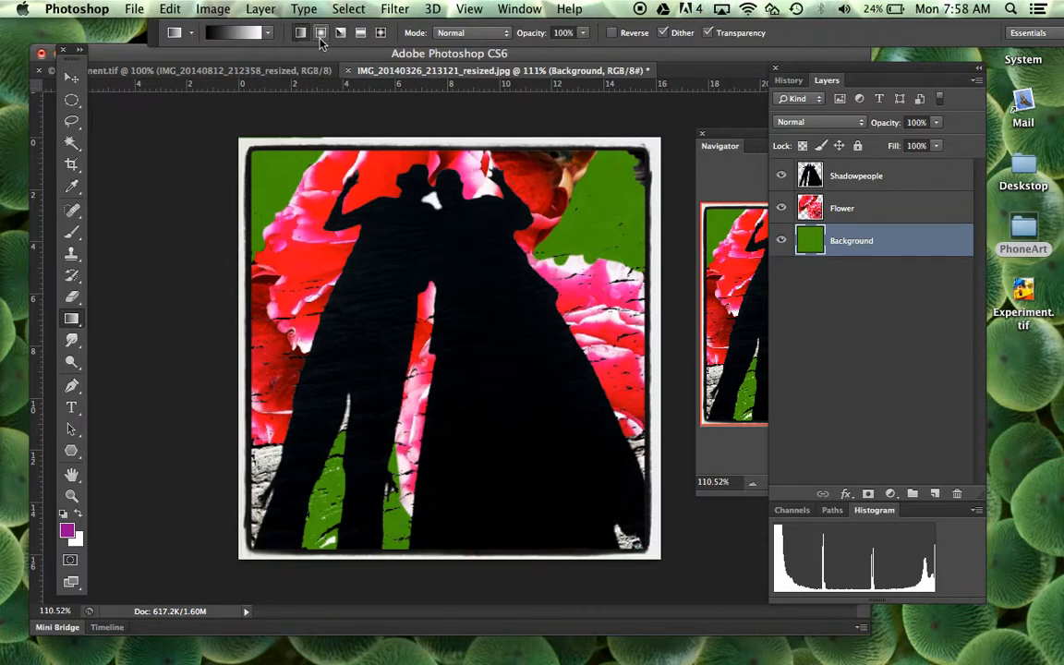
# Fill the Background layer with the violet, green and orange preset gradient, running diagonally from the image's upper-left to lower-right corner.
pyautogui.click(268, 34)
pyautogui.click(236, 91)
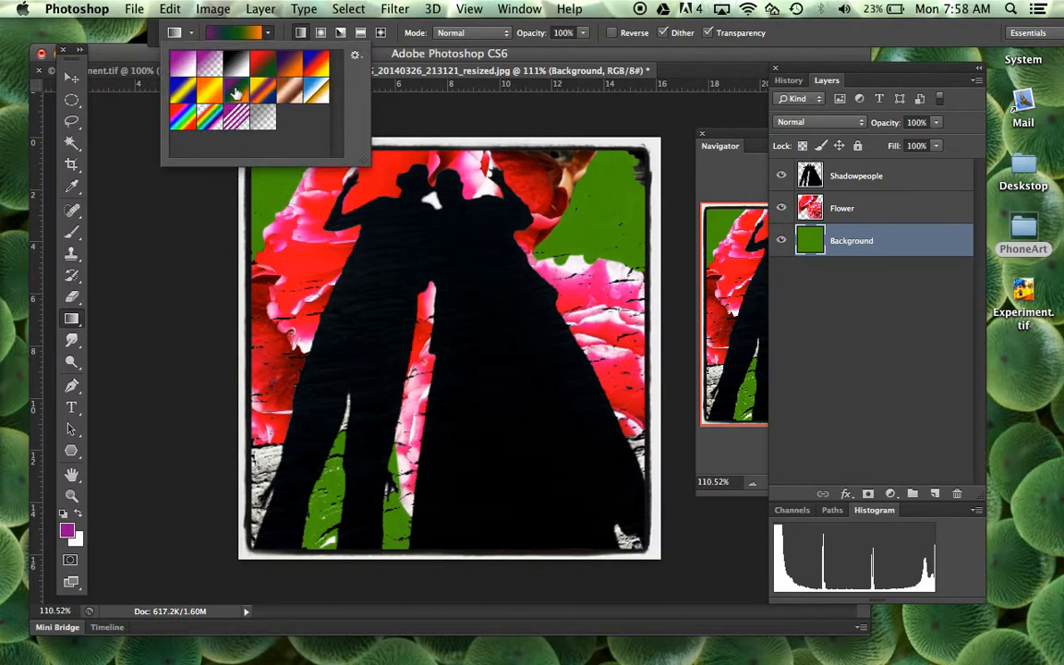
pyautogui.click(168, 244)
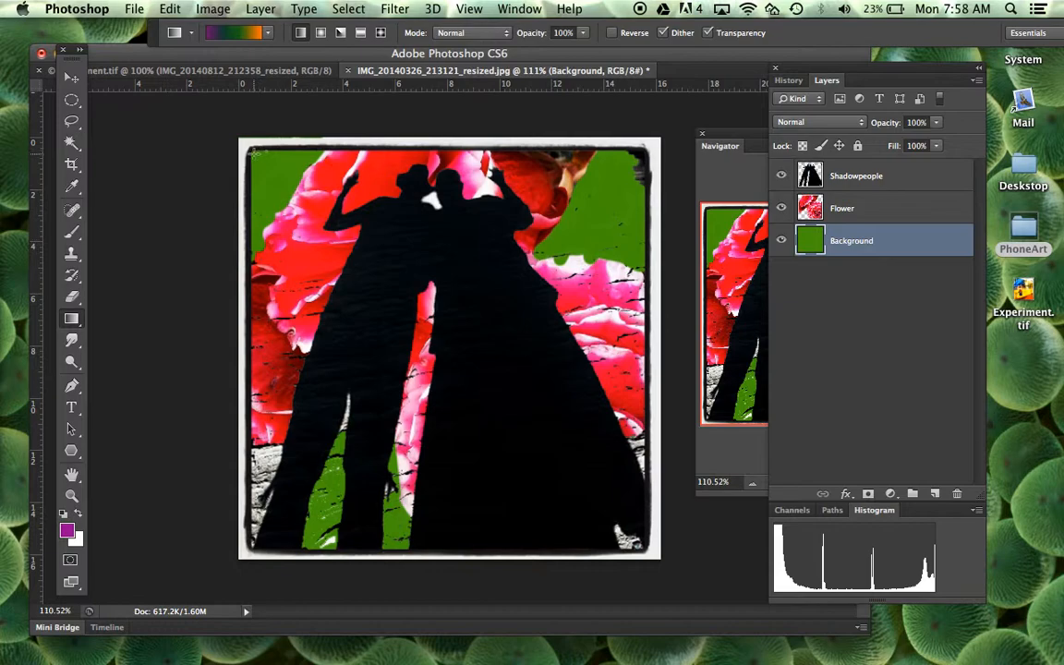
pyautogui.moveTo(255, 162); pyautogui.dragTo(644, 551)
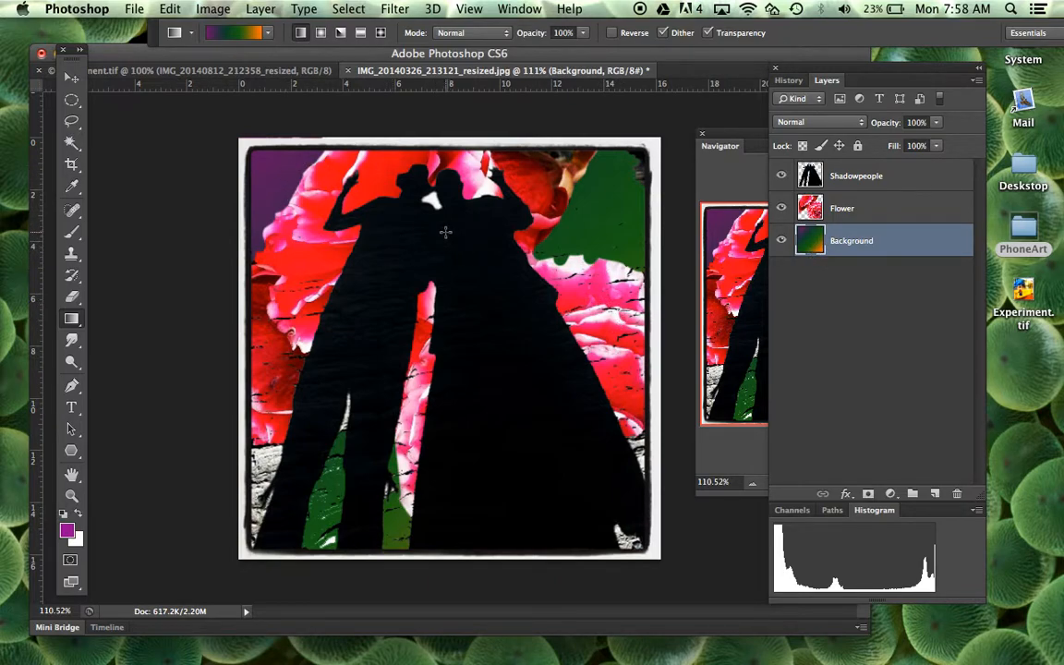
pyautogui.click(943, 319)
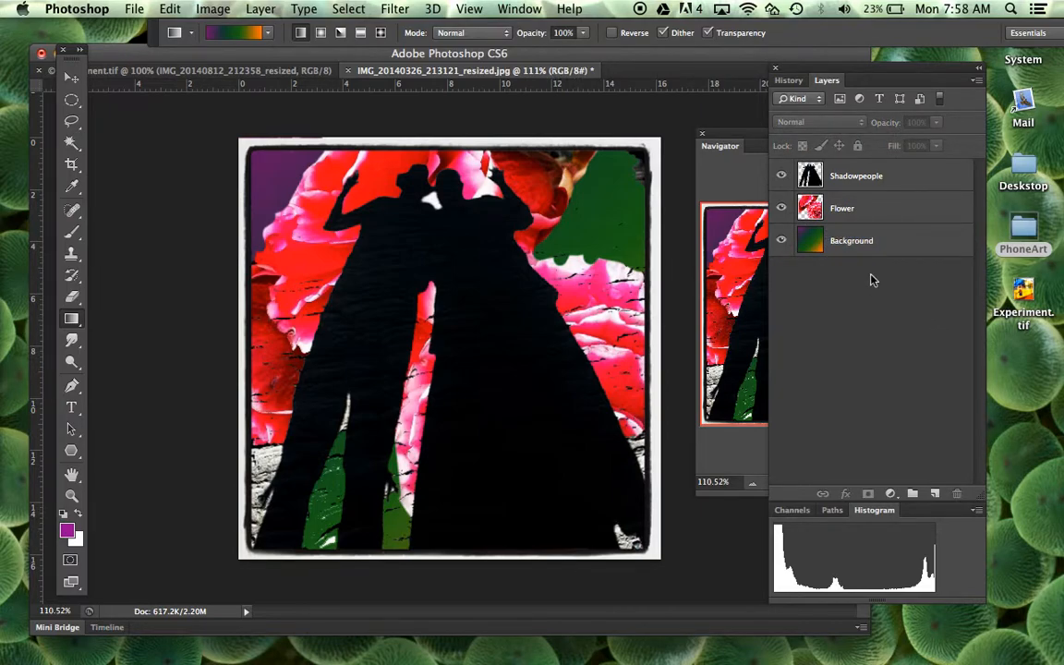
# Reduce the Flower layer's opacity to 36%.
pyautogui.click(859, 210)
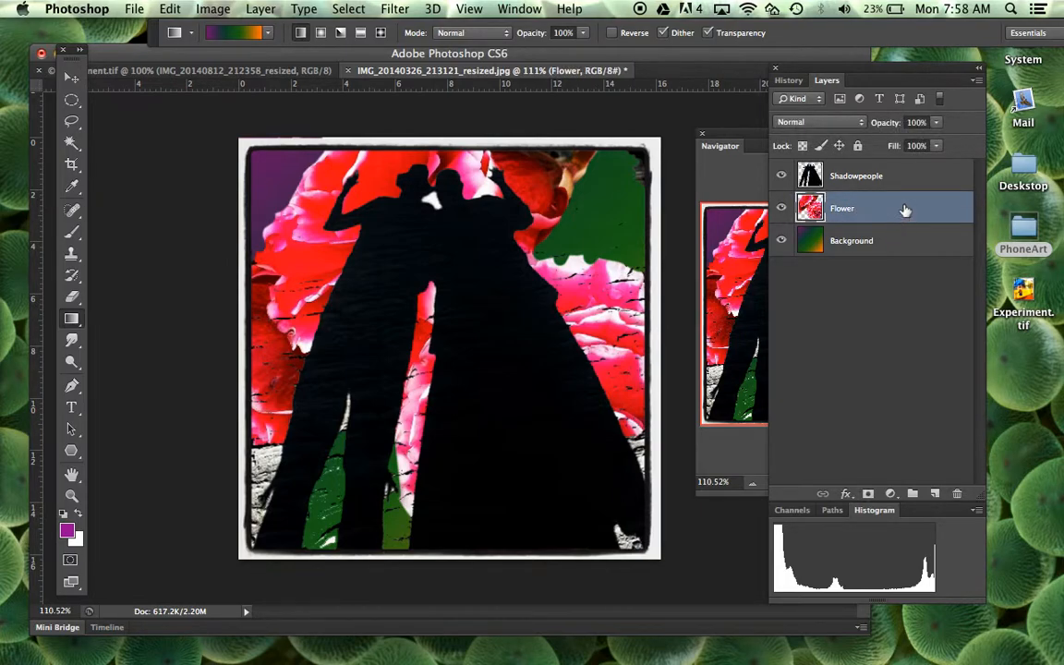
pyautogui.rightClick(903, 212)
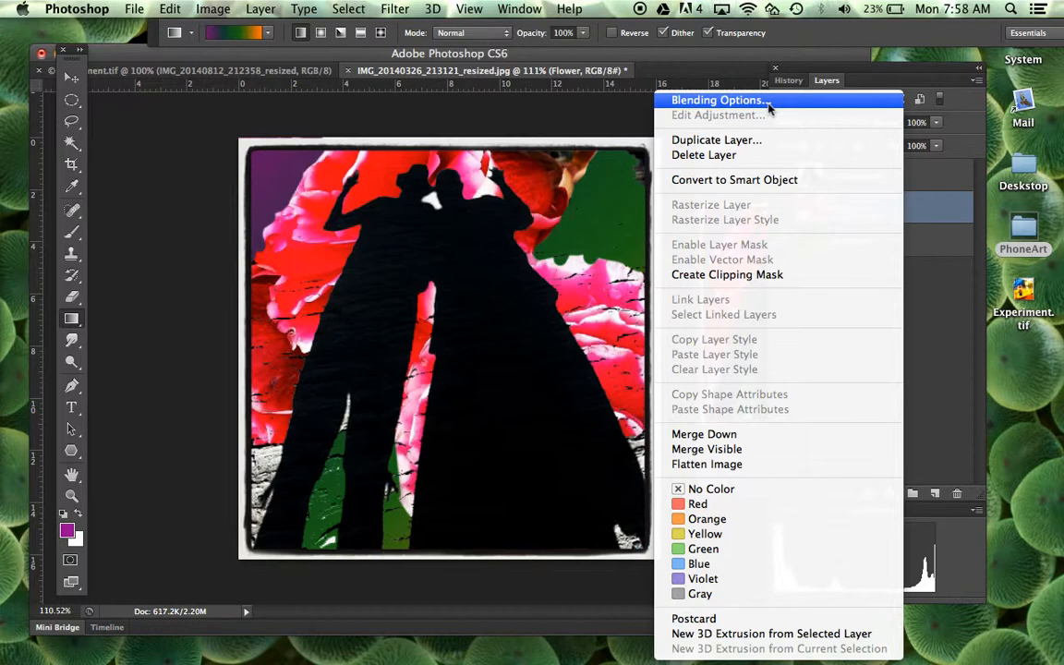
pyautogui.click(918, 216)
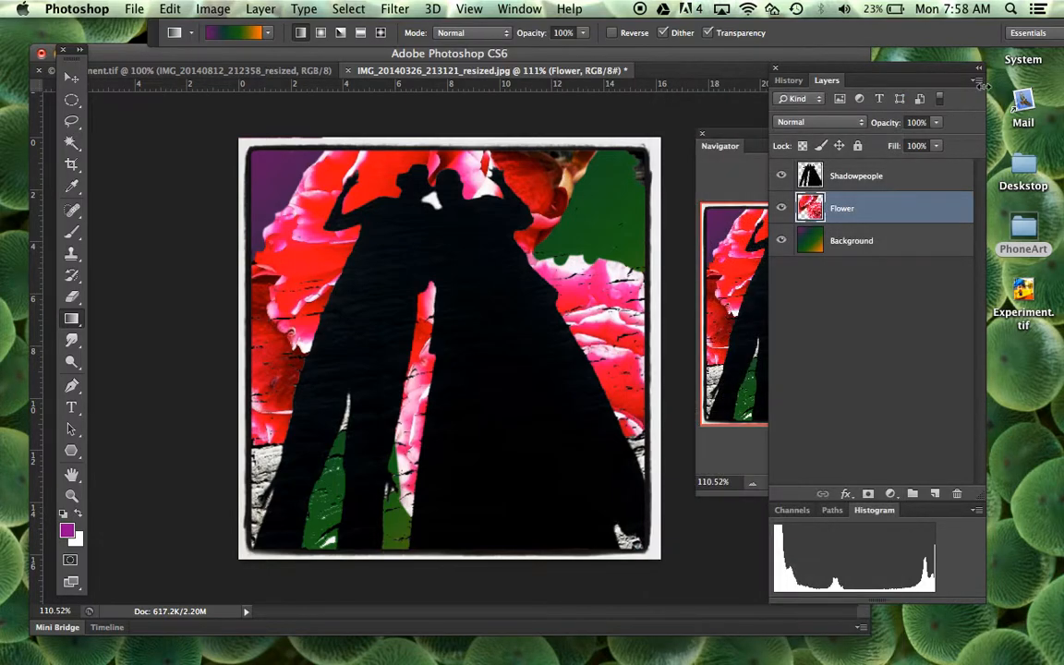
pyautogui.click(935, 124)
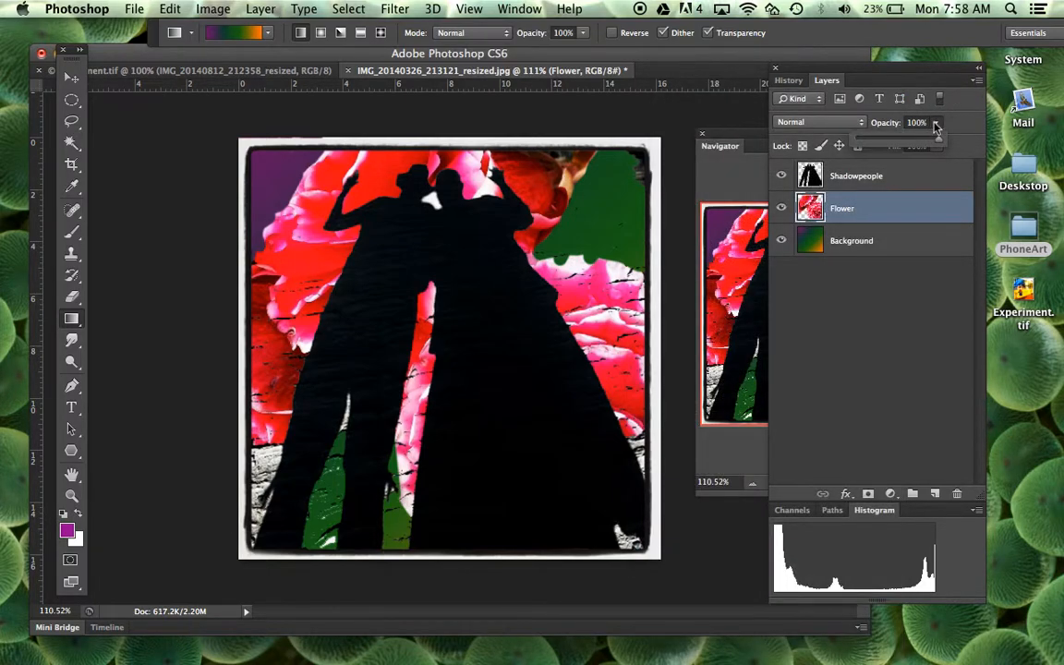
pyautogui.moveTo(914, 141); pyautogui.dragTo(887, 146)
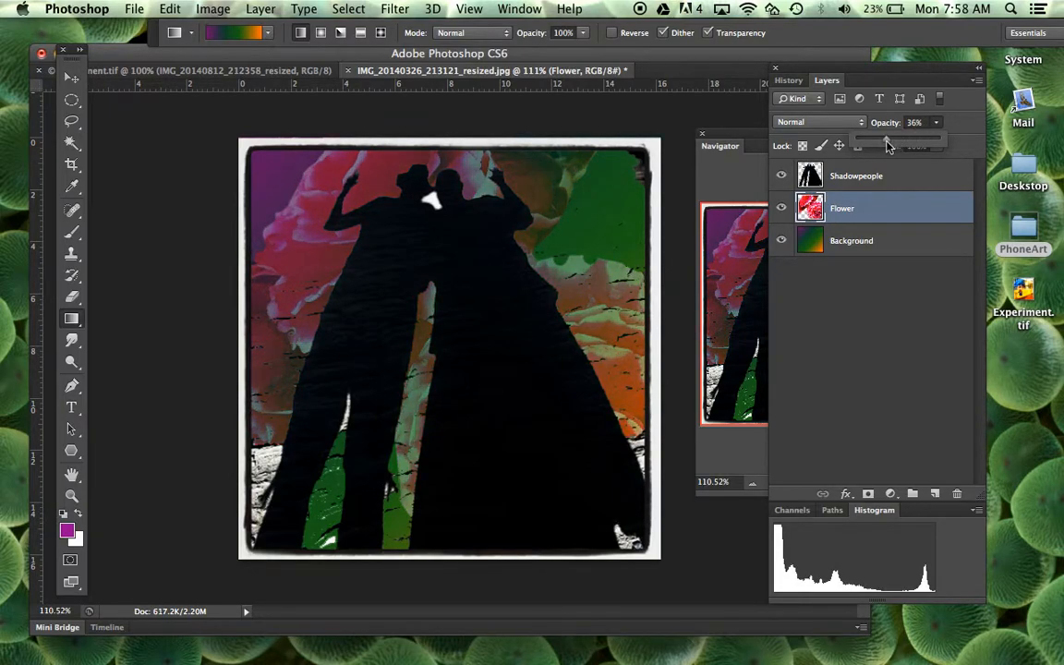
pyautogui.click(903, 325)
# Duplicate the Flower layer as Flower copy and set the copy's opacity to 54%.
pyautogui.click(875, 212)
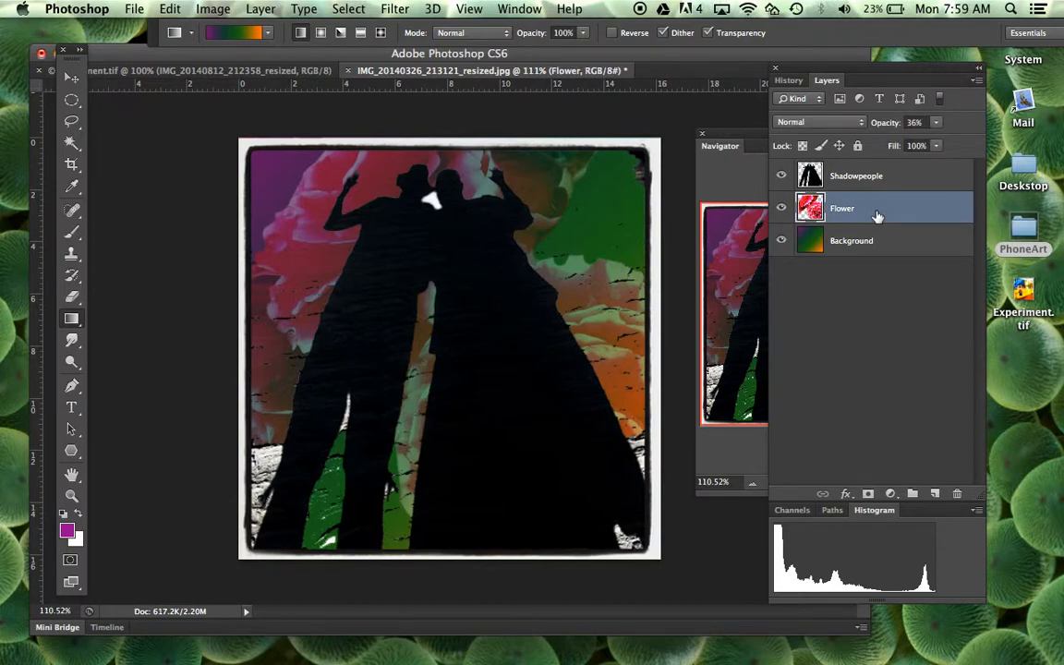
pyautogui.rightClick(877, 216)
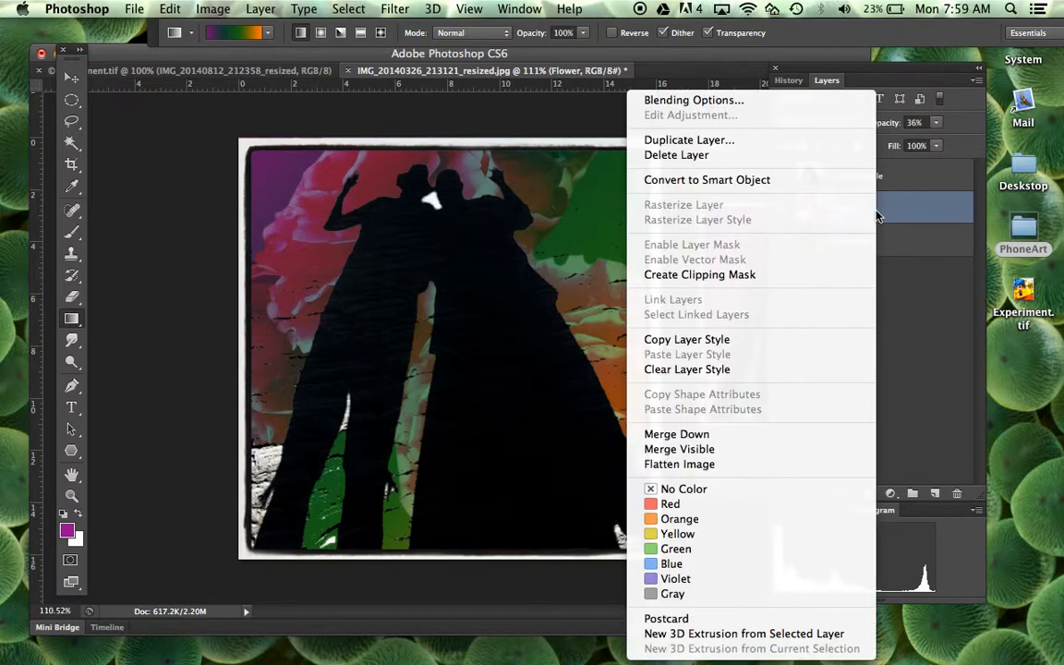
pyautogui.click(750, 140)
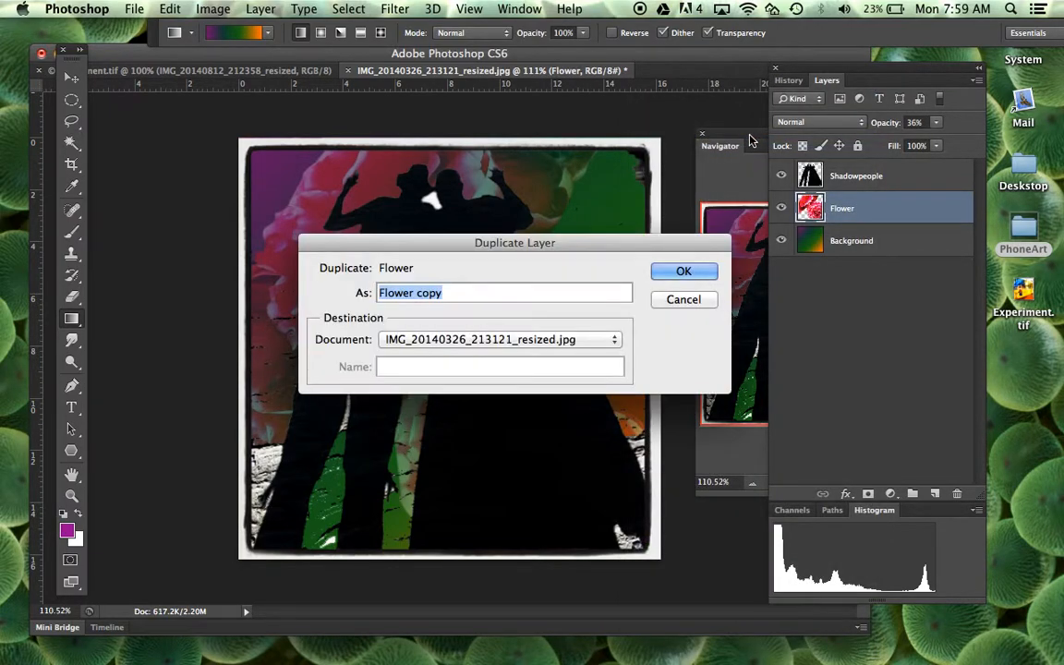
pyautogui.click(679, 272)
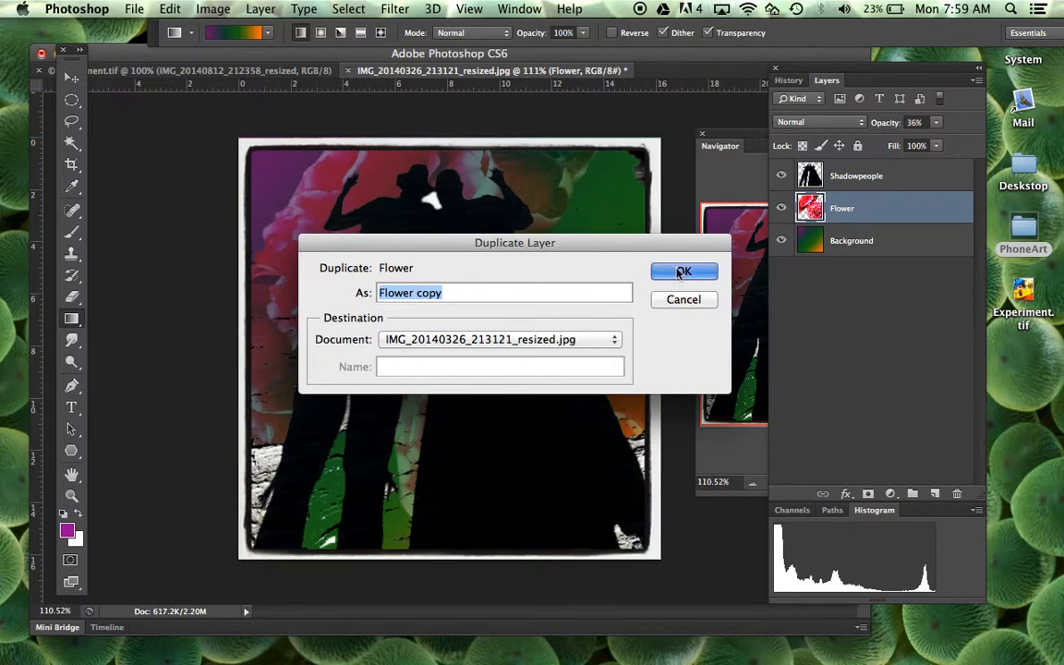
pyautogui.click(939, 123)
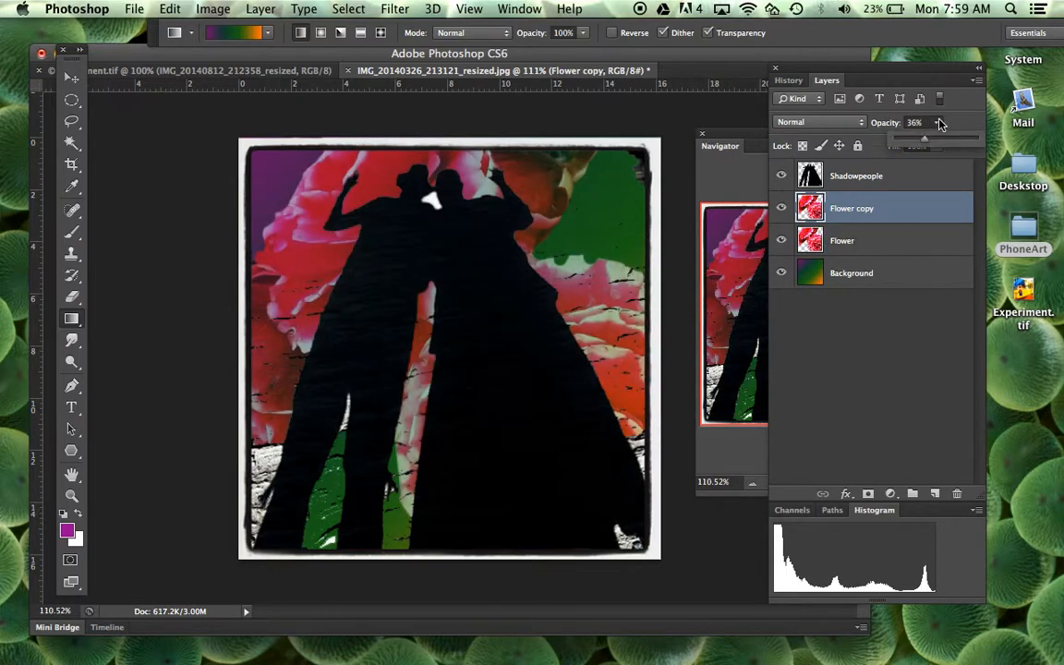
pyautogui.moveTo(939, 123)
pyautogui.mouseDown()
pyautogui.moveTo(913, 140)
pyautogui.moveTo(939, 139)
pyautogui.mouseUp()
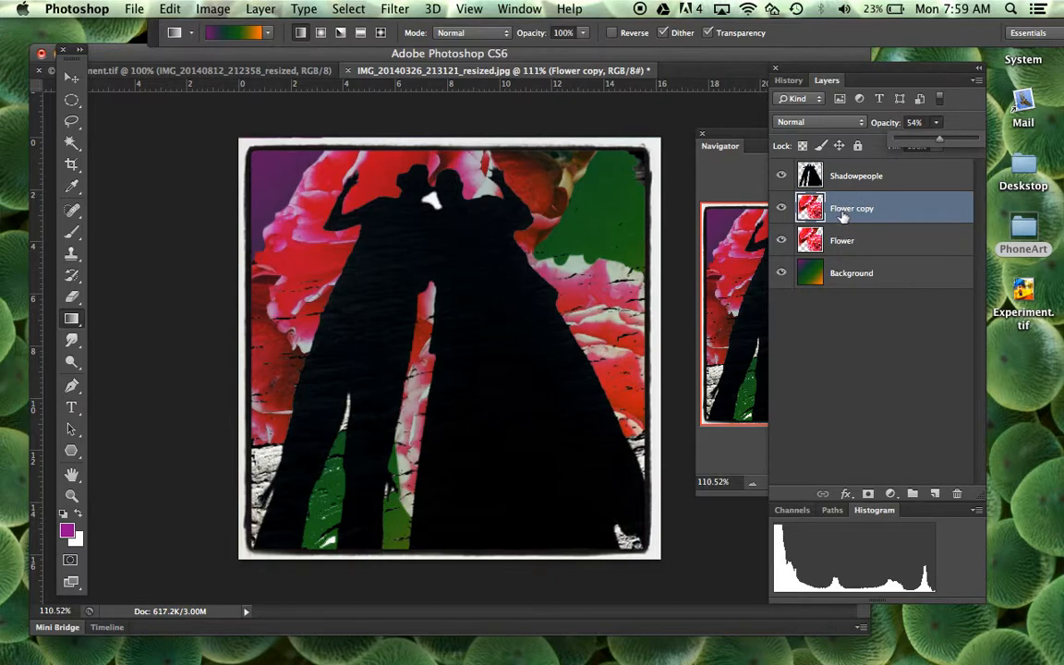
pyautogui.click(867, 210)
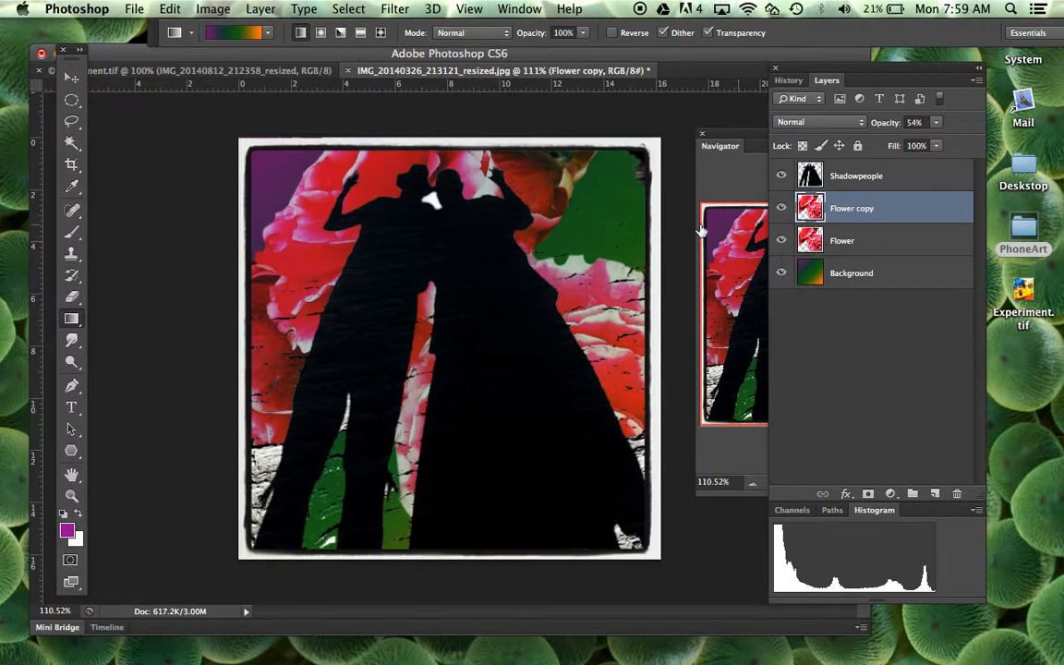
# Move the Flower copy layer down by about a third of the image height and rotate it 90 degrees.
pyautogui.click(71, 77)
pyautogui.moveTo(305, 216); pyautogui.dragTo(268, 355)
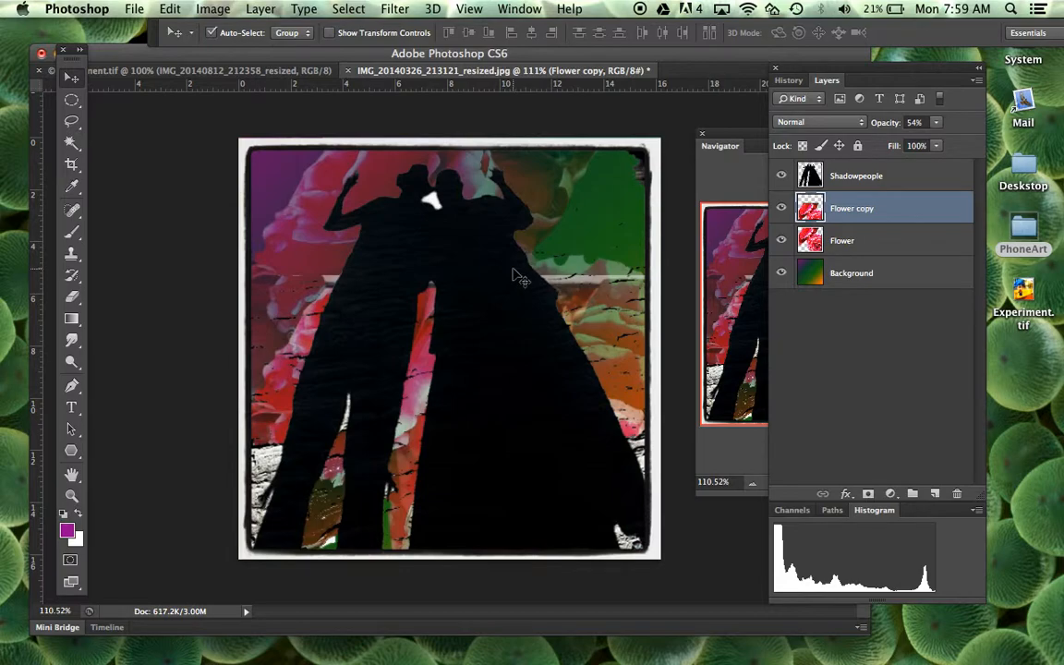
pyautogui.press('super+t')
pyautogui.moveTo(225, 262); pyautogui.dragTo(593, 336)
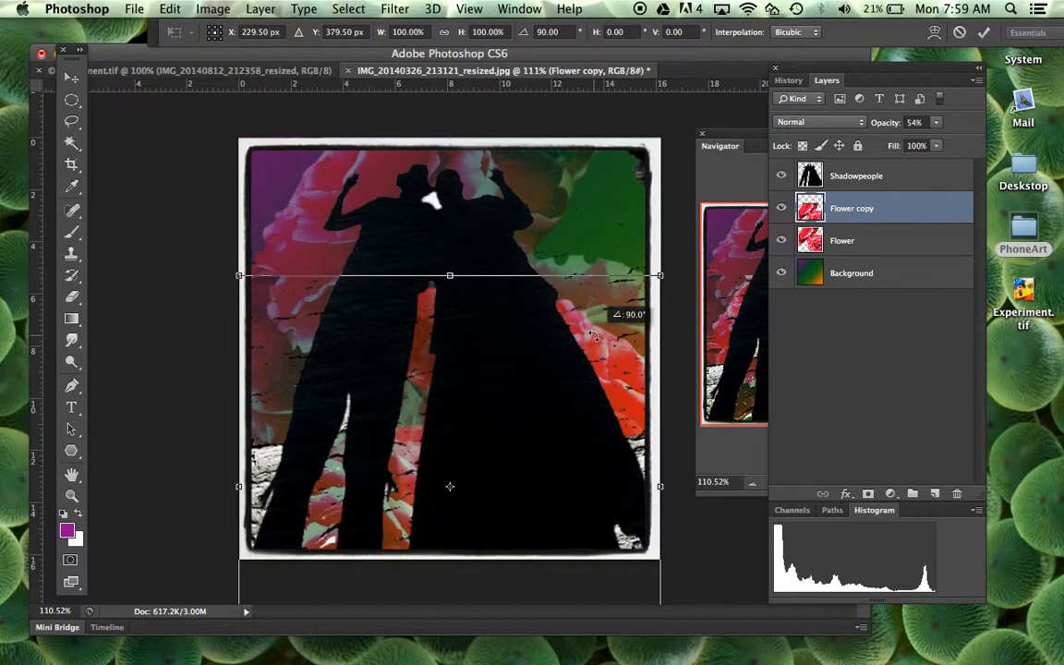
pyautogui.moveTo(594, 336); pyautogui.dragTo(594, 336)
pyautogui.press('Return')
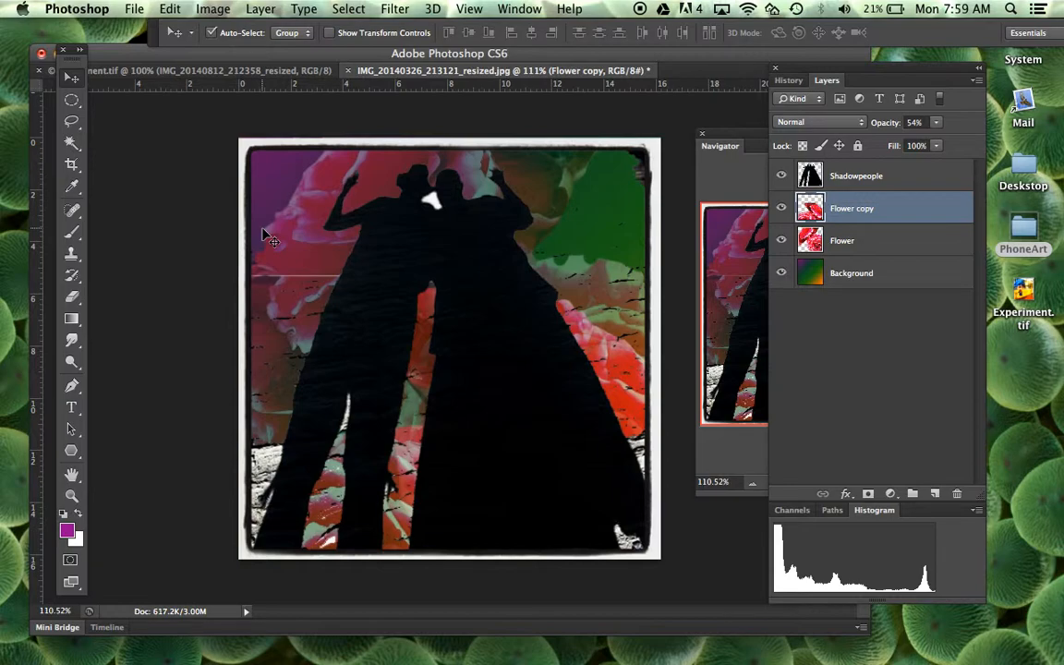
# Recolour the Flower layer blue with a Hue/Saturation adjustment at saturation +95, and compare the image with that layer hidden and shown.
pyautogui.click(850, 275)
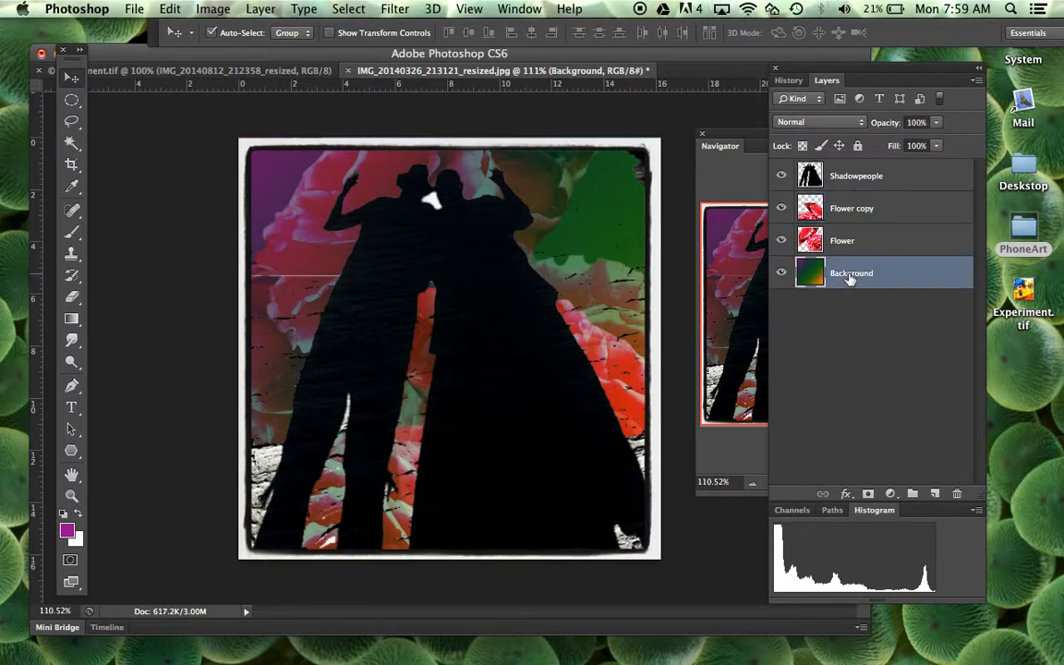
pyautogui.click(859, 241)
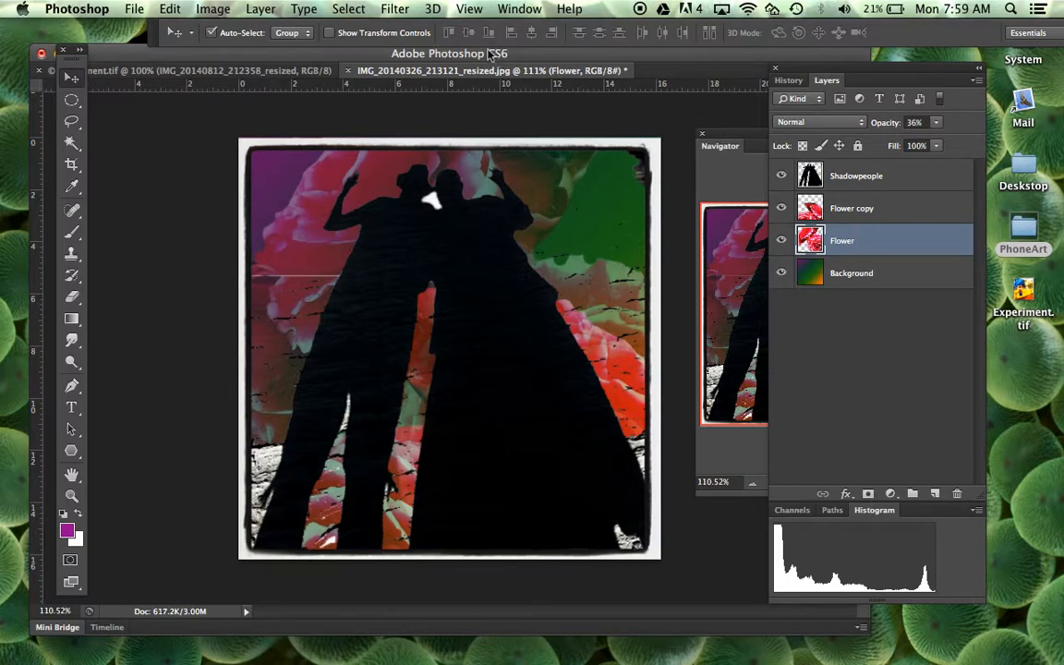
pyautogui.click(216, 9)
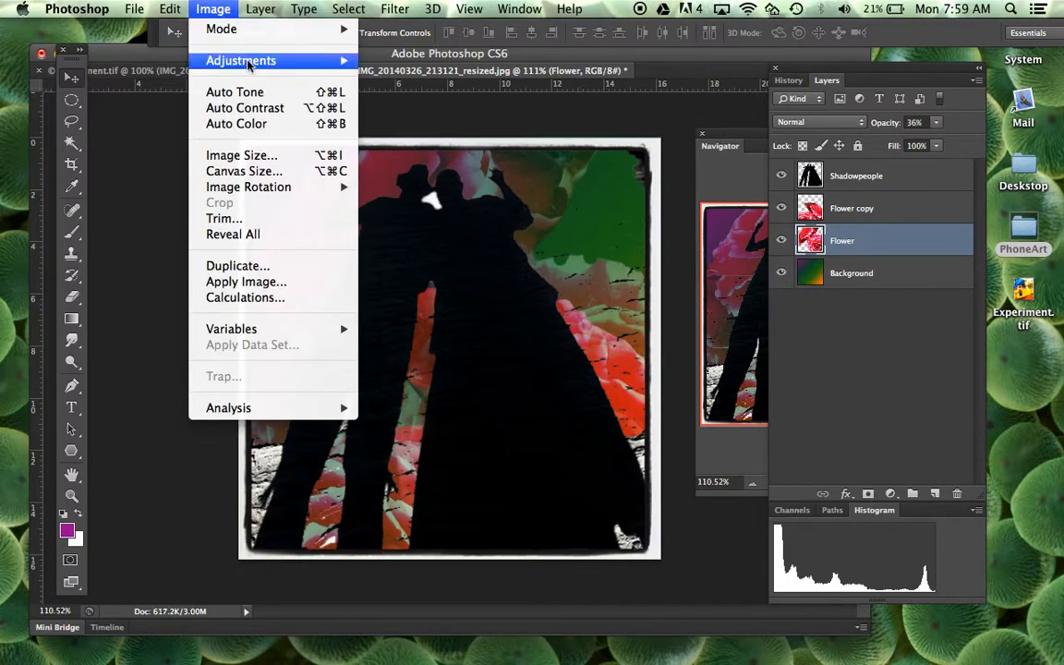
pyautogui.moveTo(252, 65)
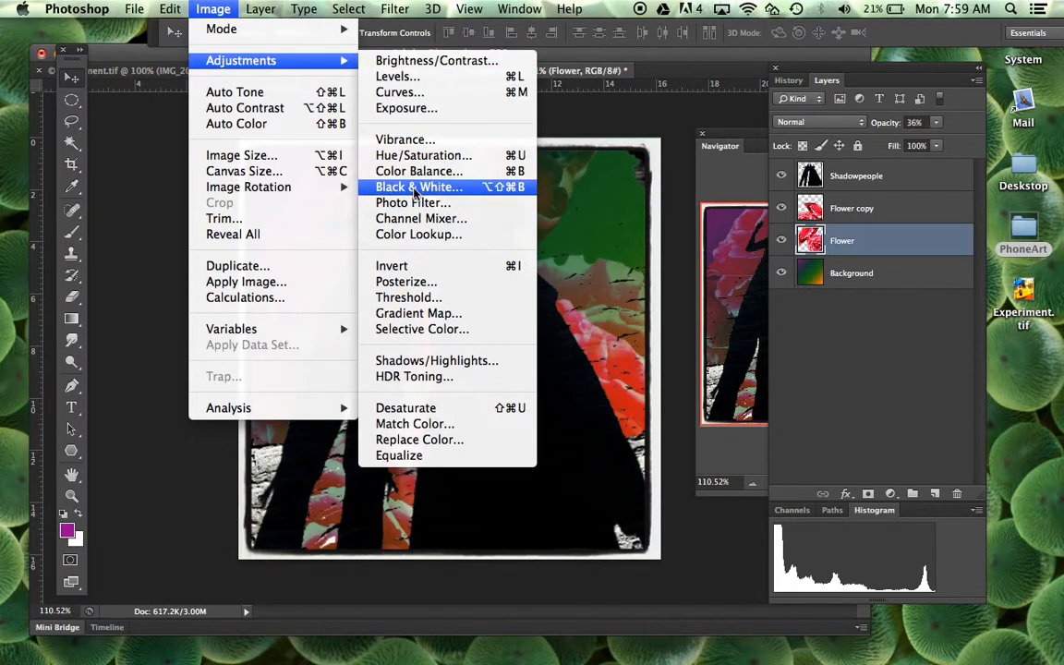
pyautogui.click(452, 157)
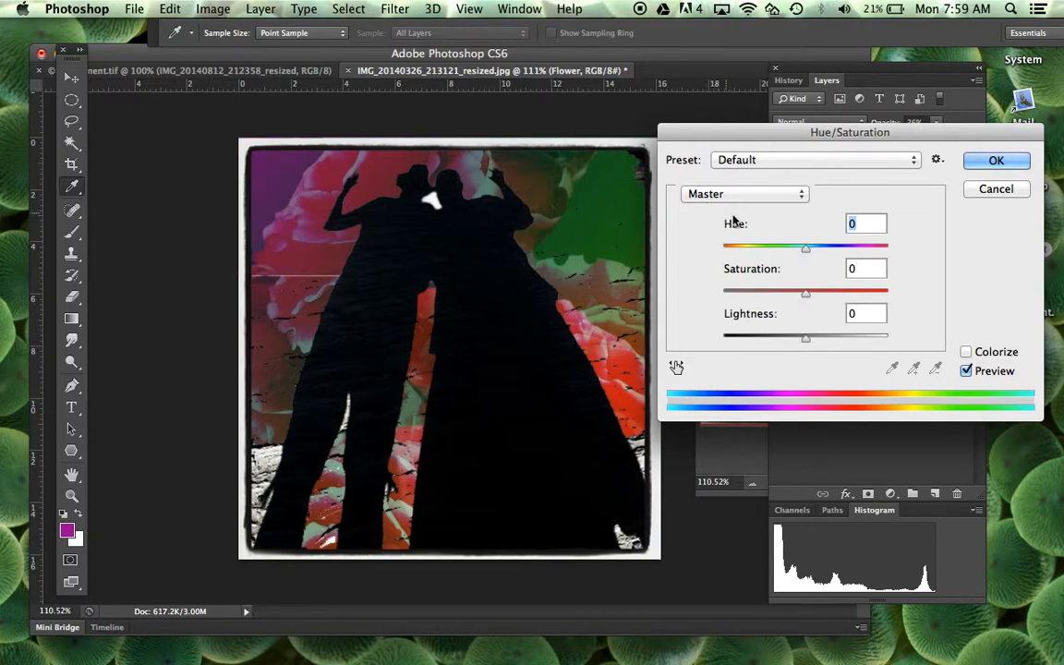
pyautogui.moveTo(805, 247); pyautogui.dragTo(854, 268)
pyautogui.moveTo(807, 301); pyautogui.dragTo(885, 300)
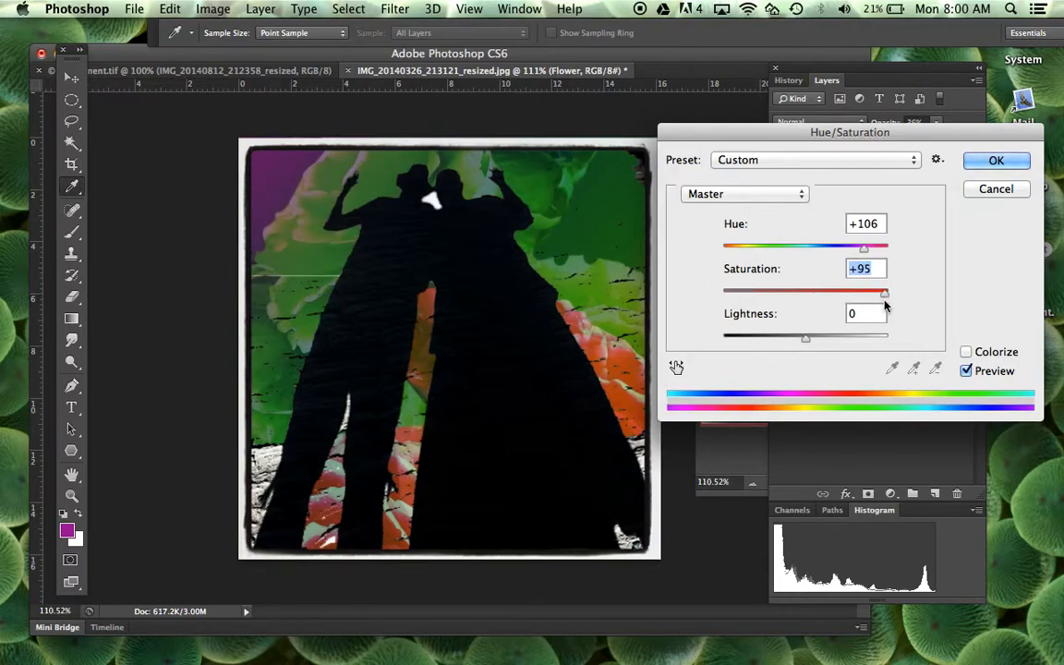
pyautogui.moveTo(862, 249); pyautogui.dragTo(739, 247)
pyautogui.click(995, 161)
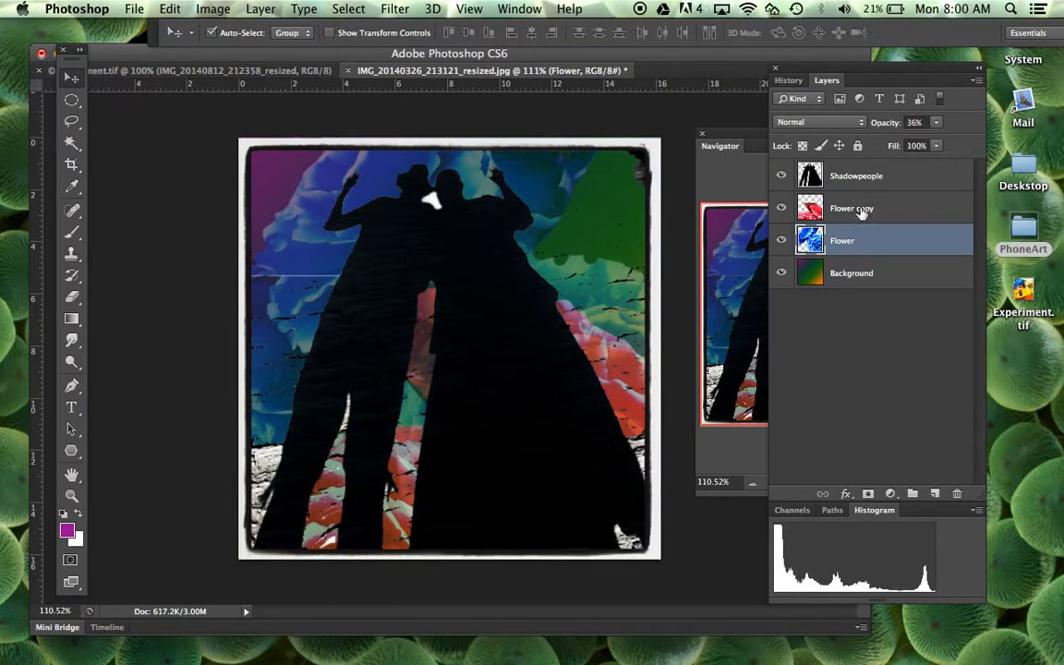
pyautogui.click(781, 240)
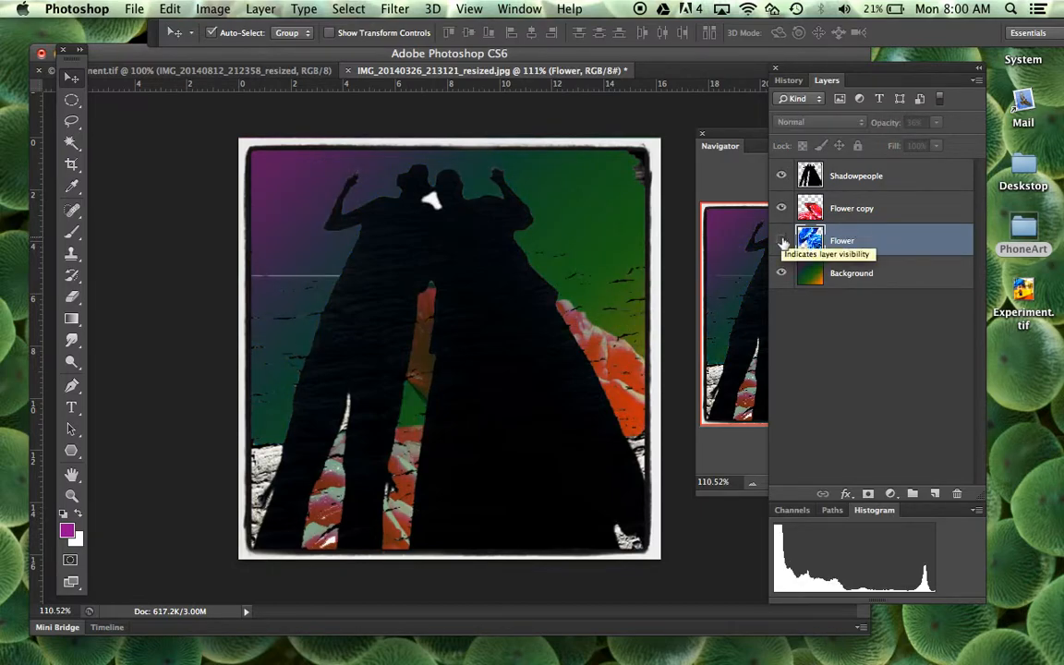
pyautogui.click(781, 241)
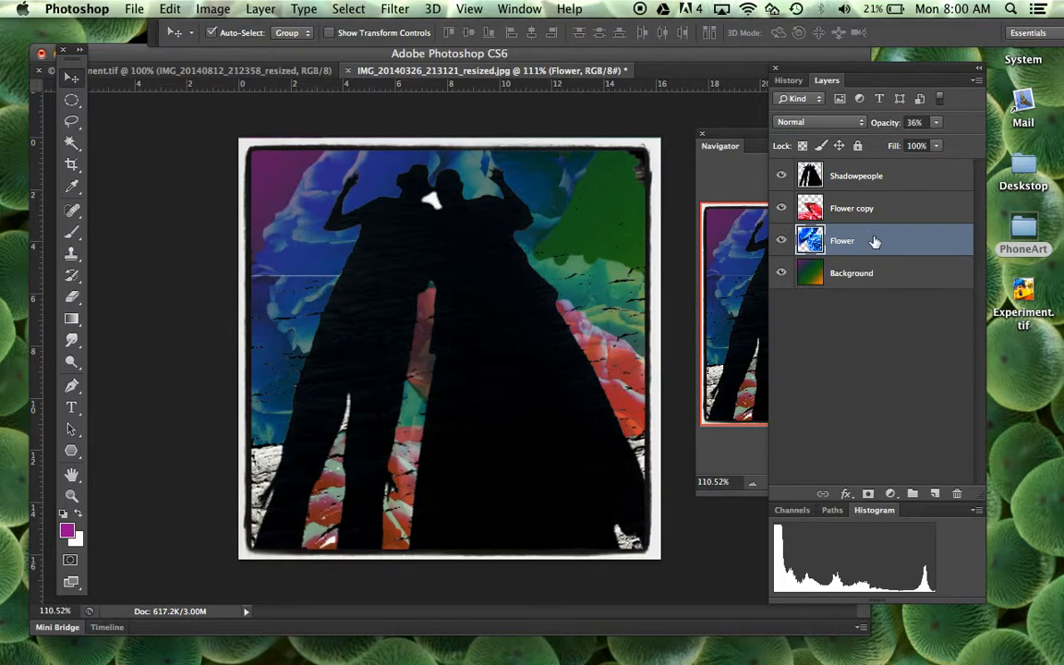
# Scale the Flower layer up to about 112.6% and shift it slightly upward, extending it past the image's left, upper and lower edges.
pyautogui.moveTo(276, 285)
pyautogui.mouseDown()
pyautogui.moveTo(286, 330)
pyautogui.moveTo(270, 265)
pyautogui.mouseUp()
pyautogui.press('super+t')
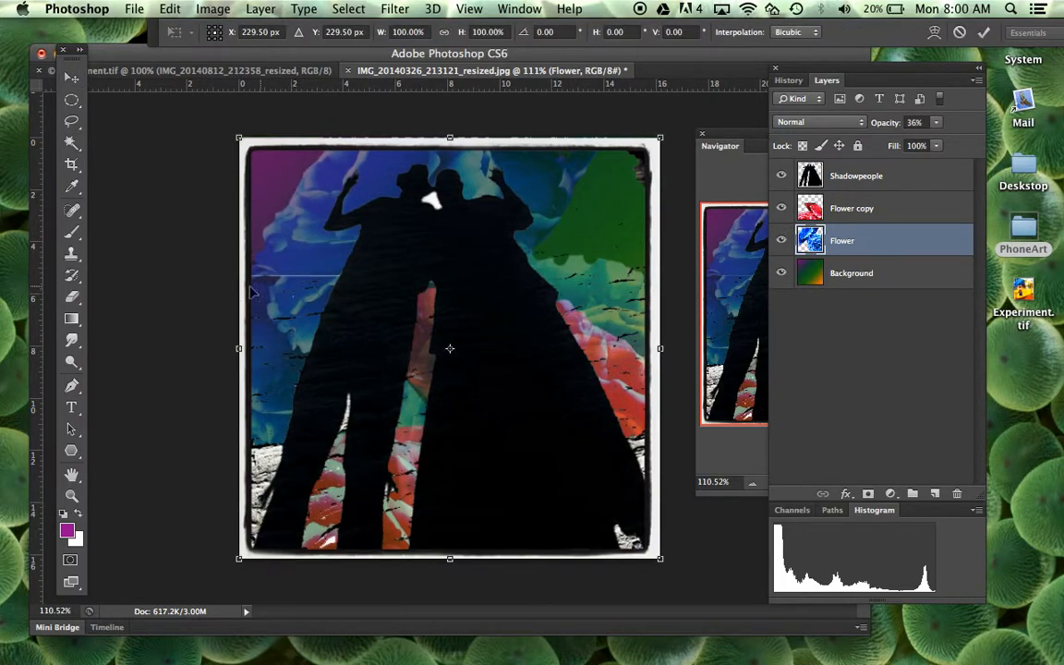
pyautogui.moveTo(236, 558); pyautogui.dragTo(185, 611)
pyautogui.moveTo(301, 217); pyautogui.dragTo(301, 208)
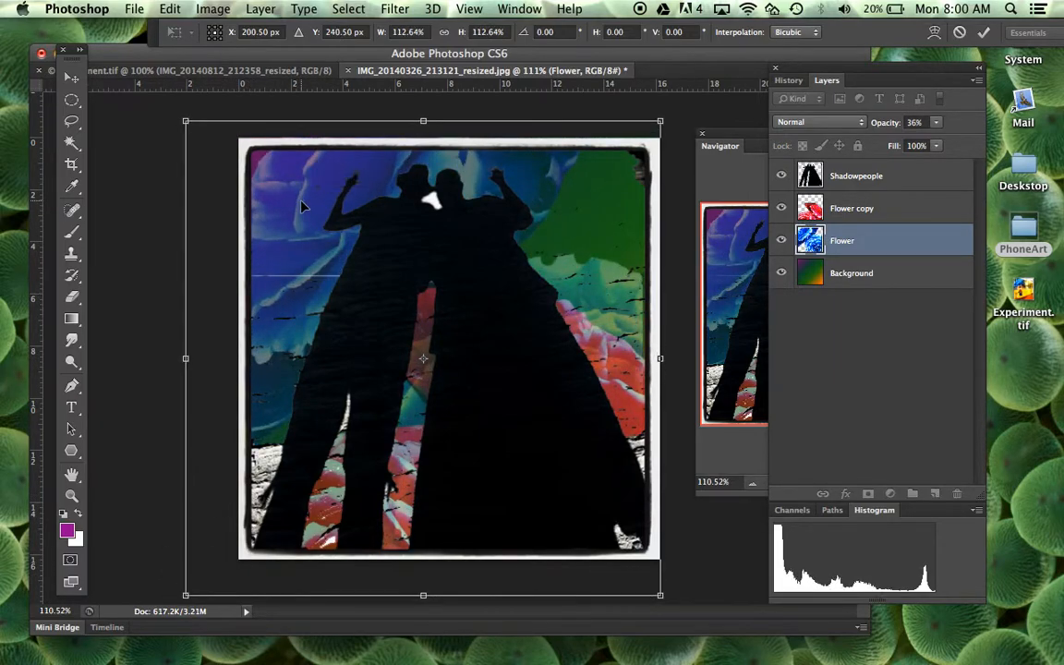
pyautogui.press('Return')
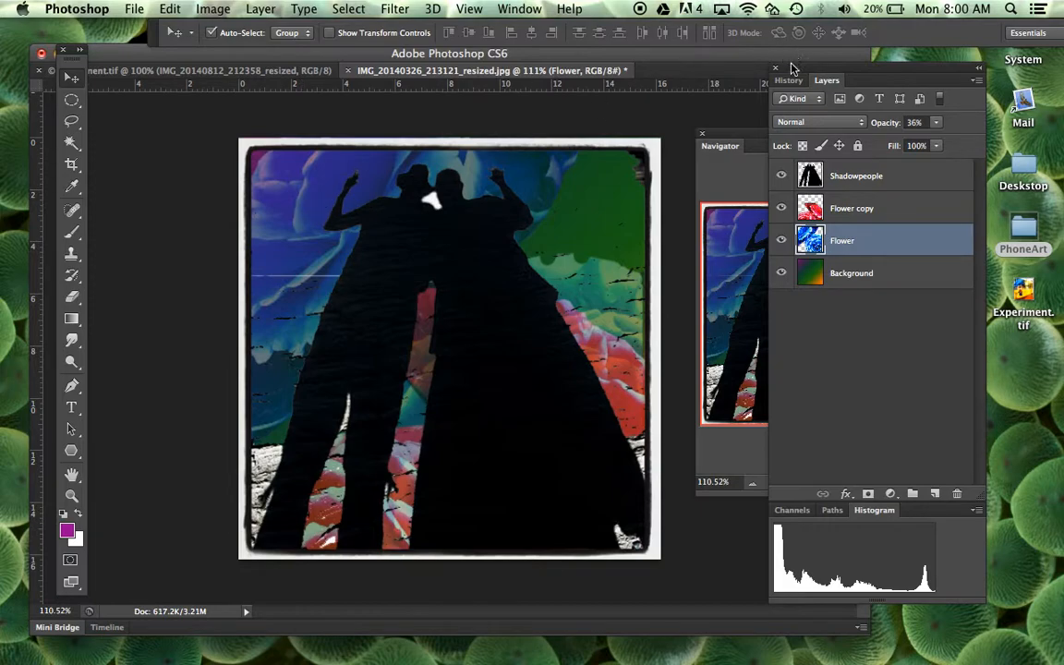
# Reduce the Shadowpeople layer's opacity to 53%.
pyautogui.click(831, 173)
pyautogui.click(936, 124)
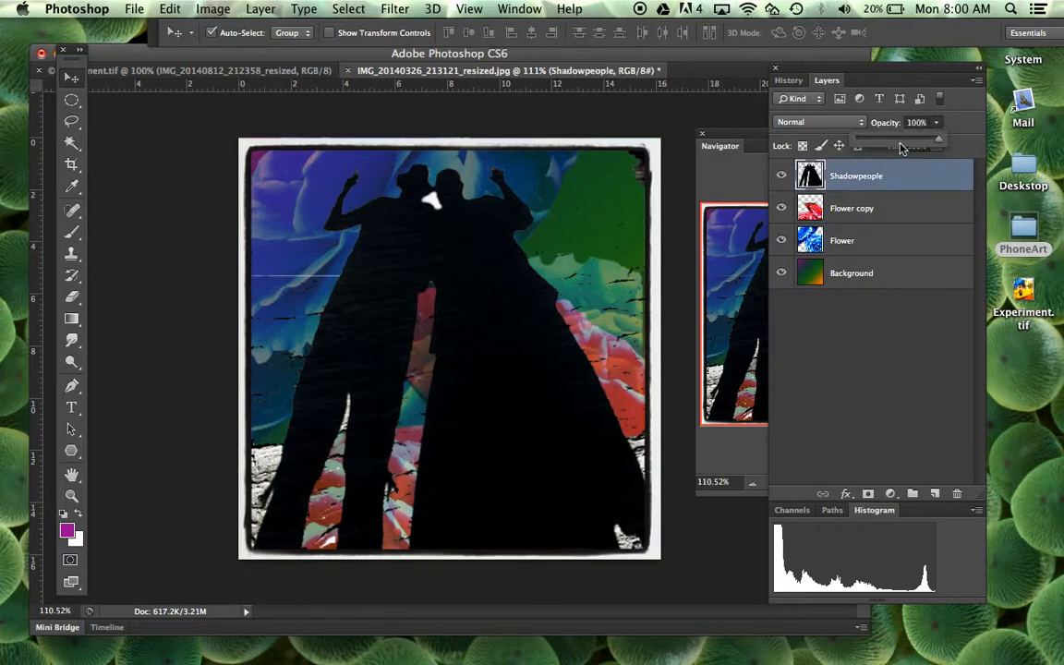
pyautogui.click(900, 141)
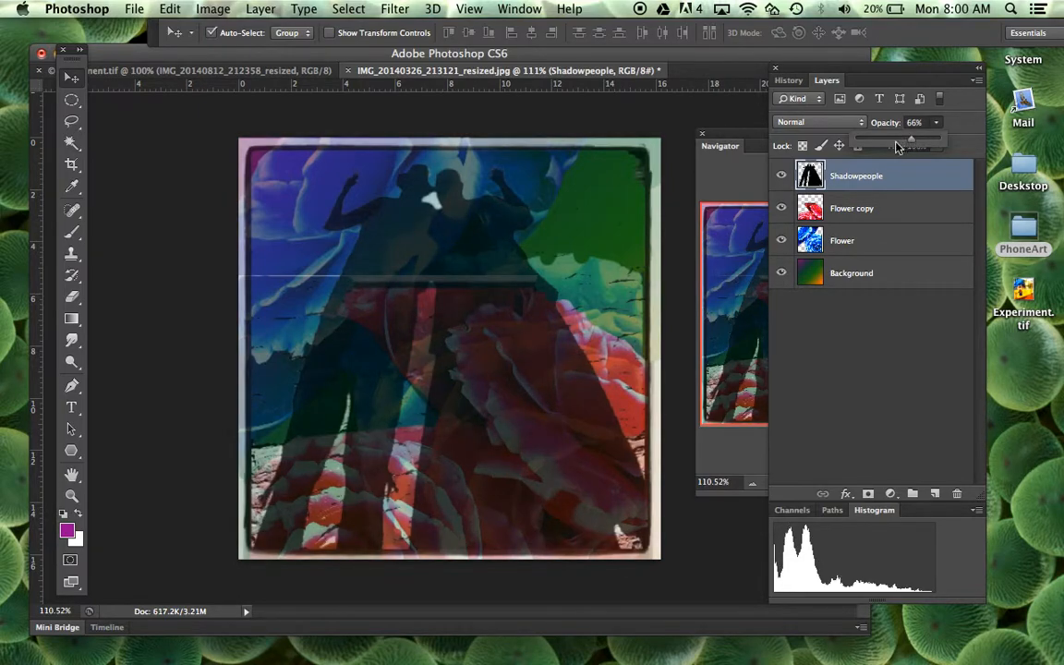
pyautogui.click(901, 143)
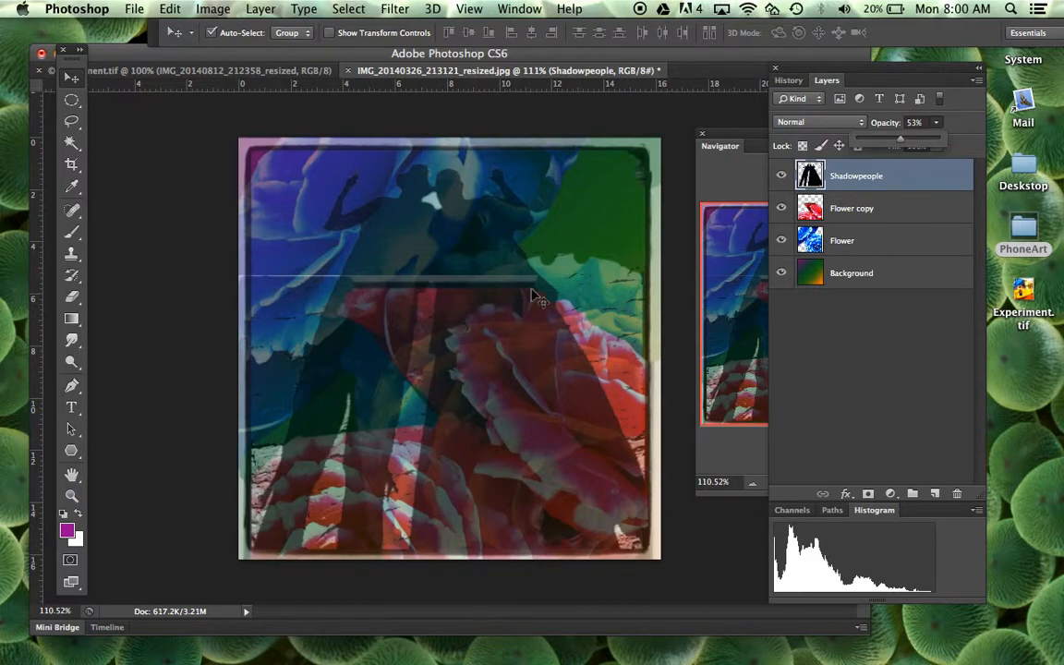
# Toggle the Flower copy layer's visibility and try to erase the pale horizontal line on the Shadowpeople layer with a 14 px Eraser.
pyautogui.click(781, 208)
pyautogui.click(782, 207)
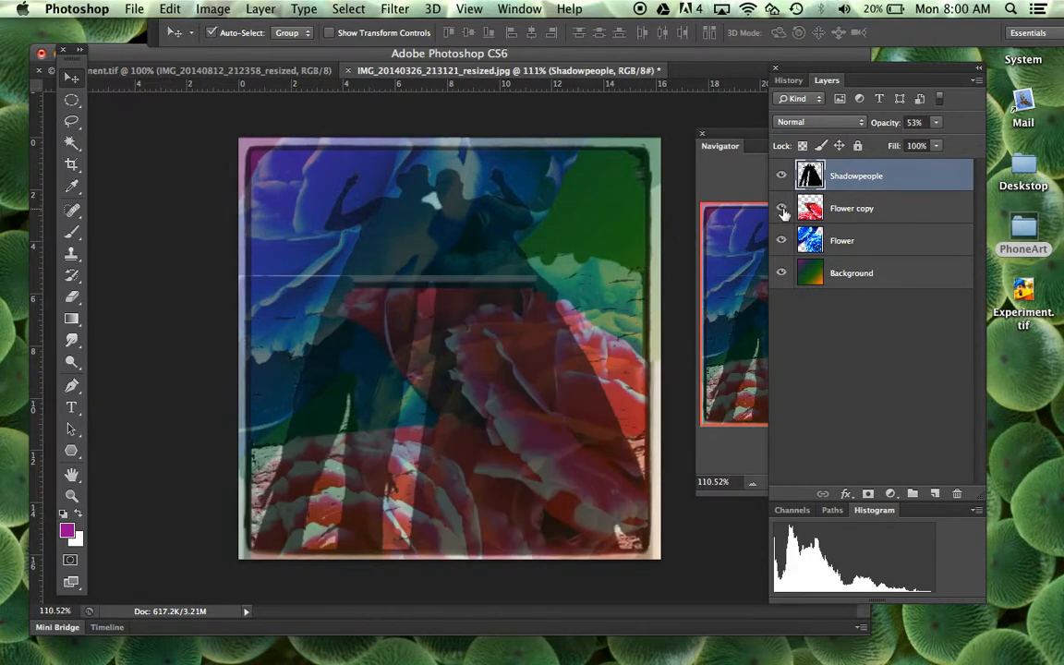
pyautogui.click(73, 298)
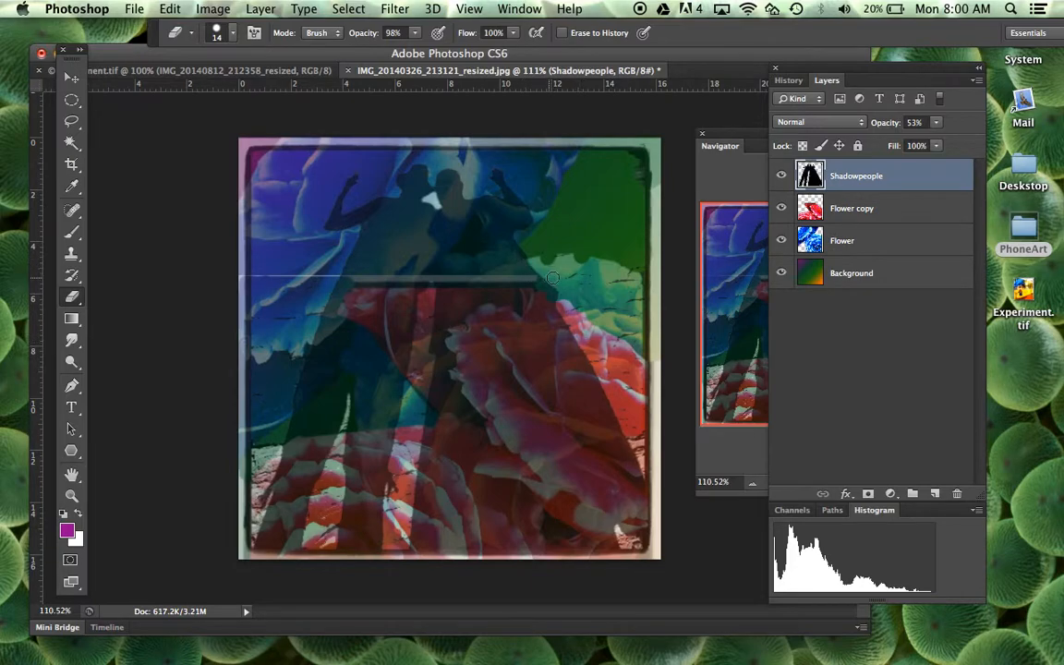
pyautogui.click(862, 208)
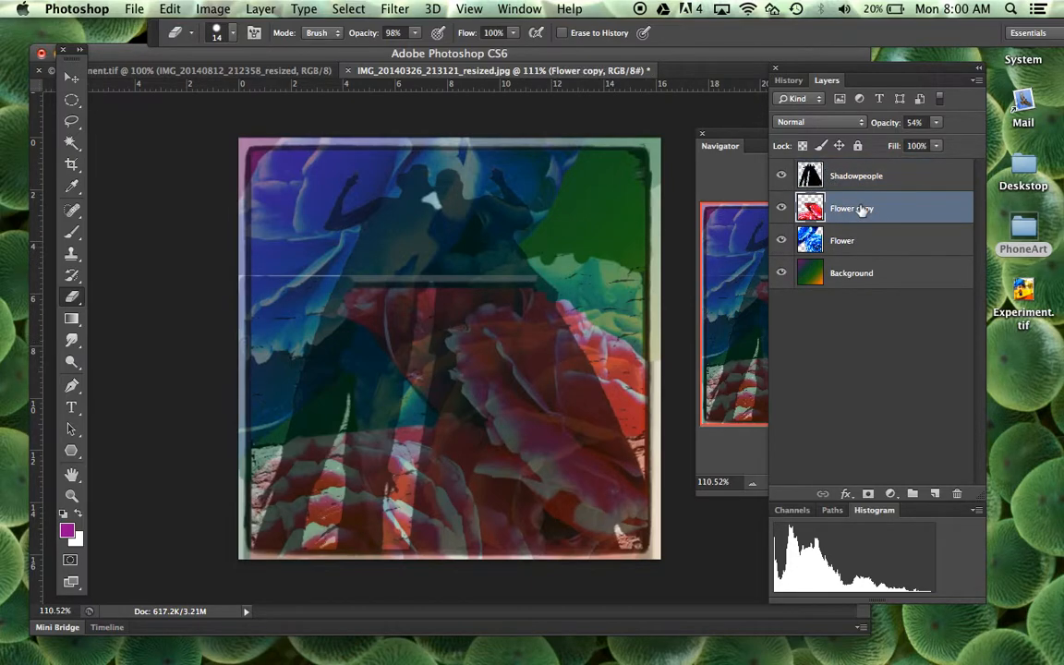
pyautogui.click(857, 178)
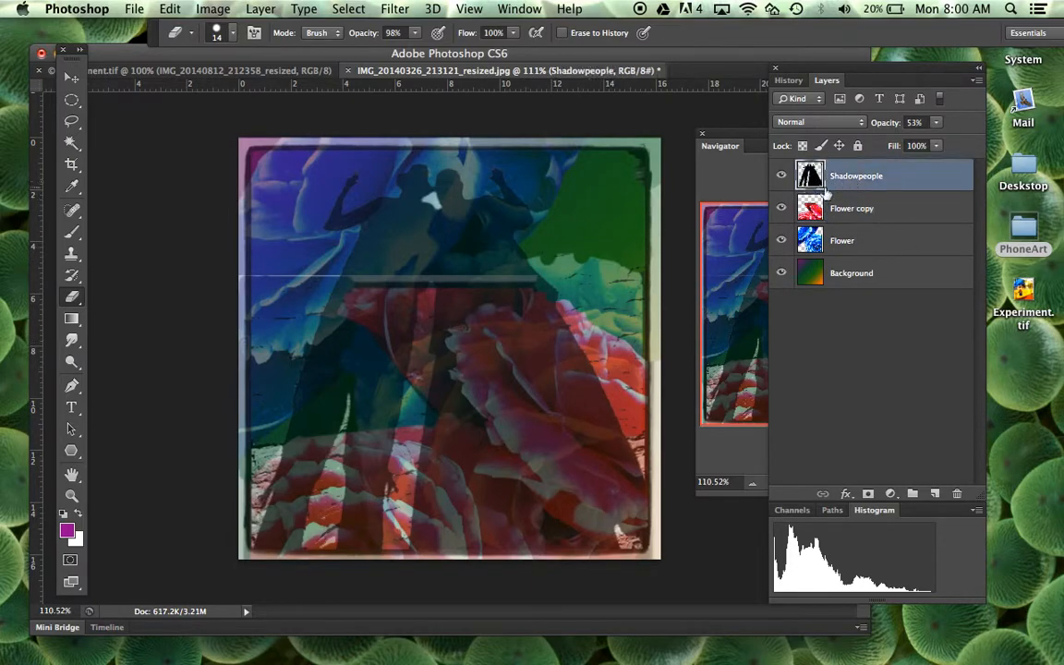
pyautogui.moveTo(546, 280)
pyautogui.mouseDown()
pyautogui.moveTo(520, 245)
pyautogui.moveTo(488, 266)
pyautogui.moveTo(502, 287)
pyautogui.moveTo(605, 271)
pyautogui.mouseUp()
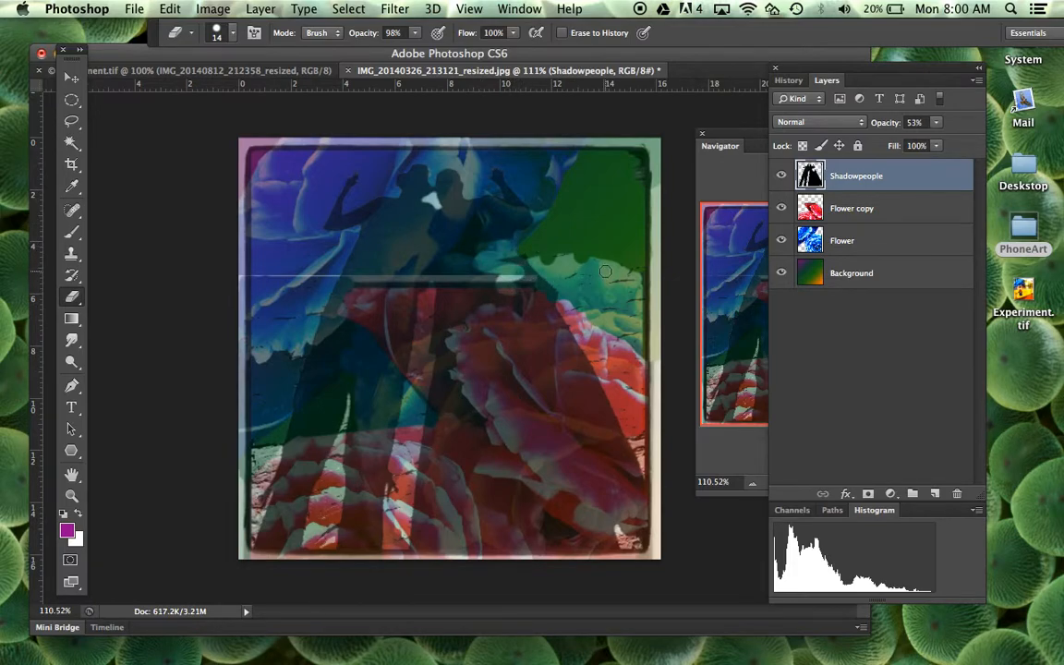
# Erase the pale horizontal line along the upper edge of the Flower copy layer with a straight 56 px Eraser stroke.
pyautogui.click(862, 208)
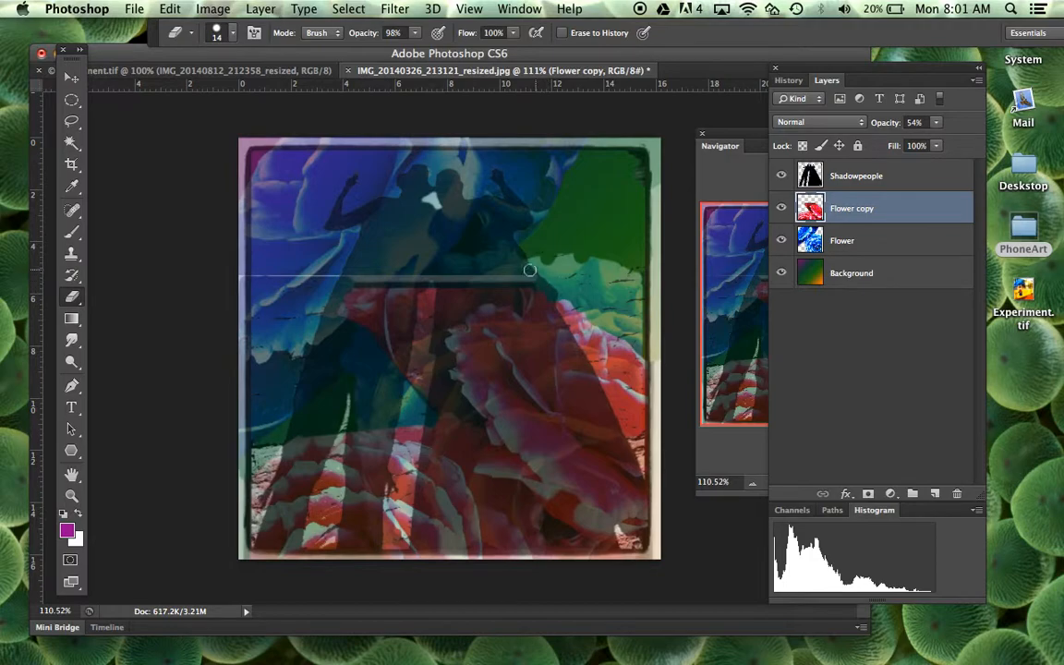
pyautogui.click(232, 34)
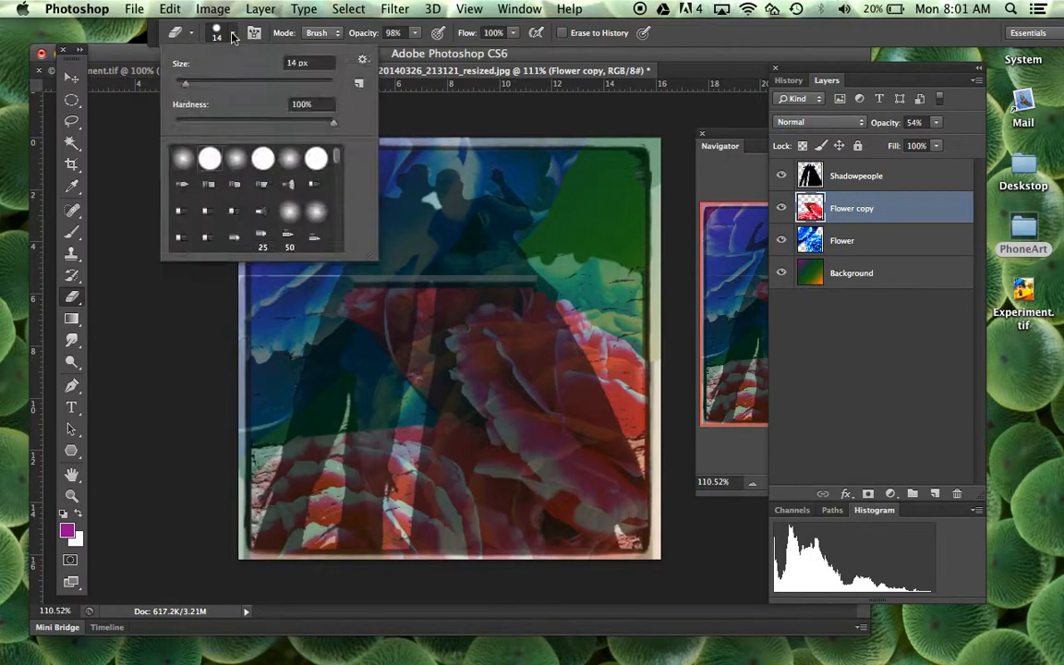
pyautogui.click(220, 89)
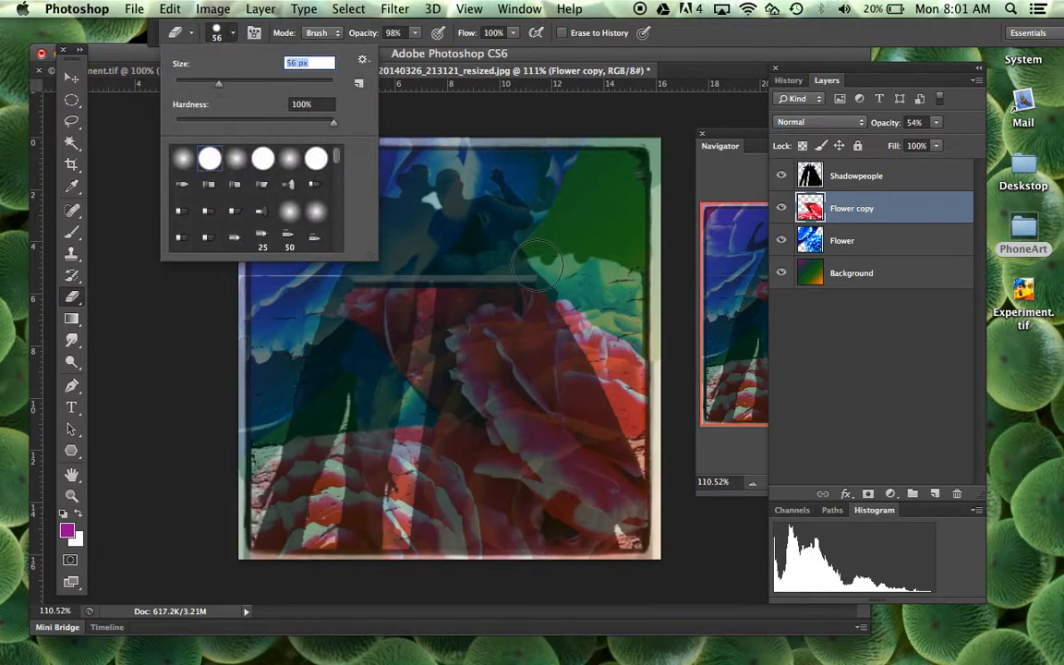
pyautogui.press('Return')
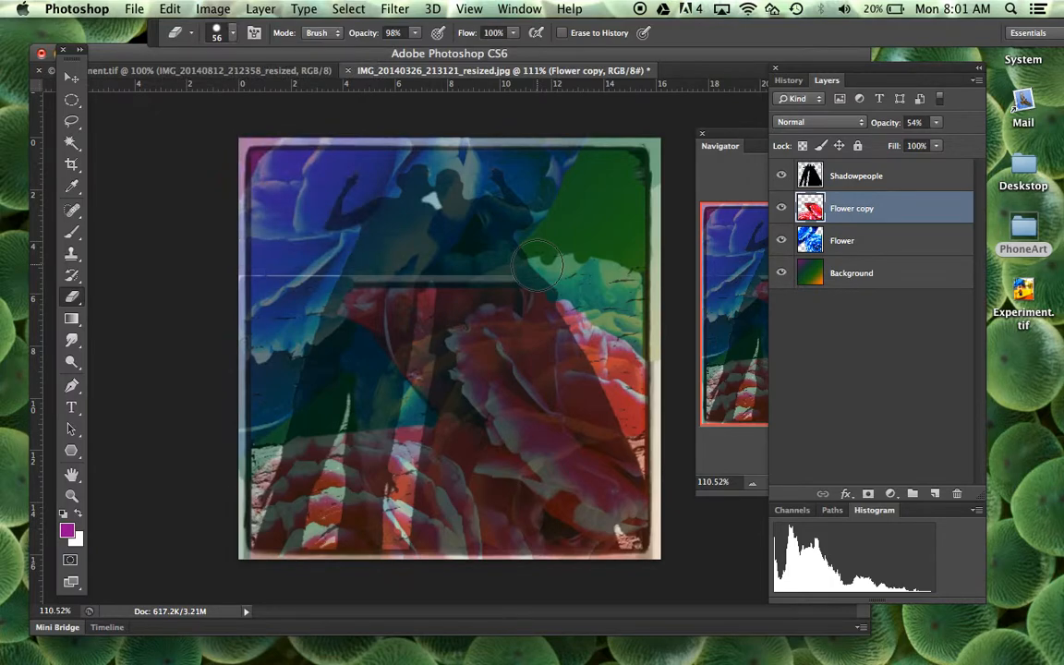
pyautogui.keyDown('shift'); pyautogui.click(223, 268); pyautogui.keyUp('shift')
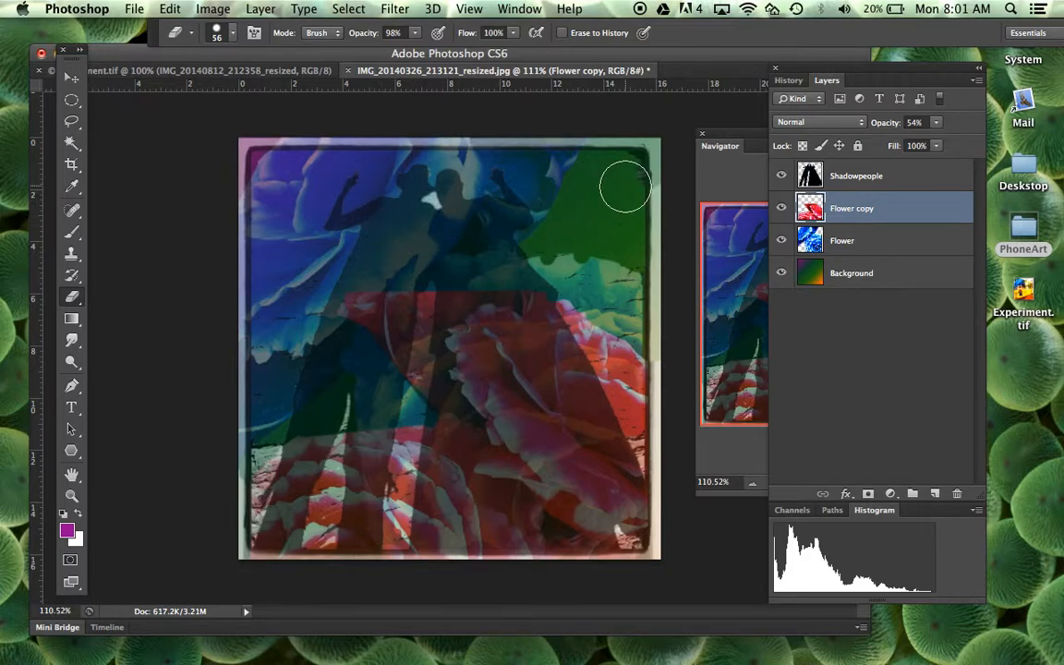
# Reduce the Eraser's brush size to 1 px.
pyautogui.click(234, 34)
pyautogui.moveTo(219, 83)
pyautogui.mouseDown()
pyautogui.moveTo(166, 84)
pyautogui.moveTo(175, 89)
pyautogui.mouseUp()
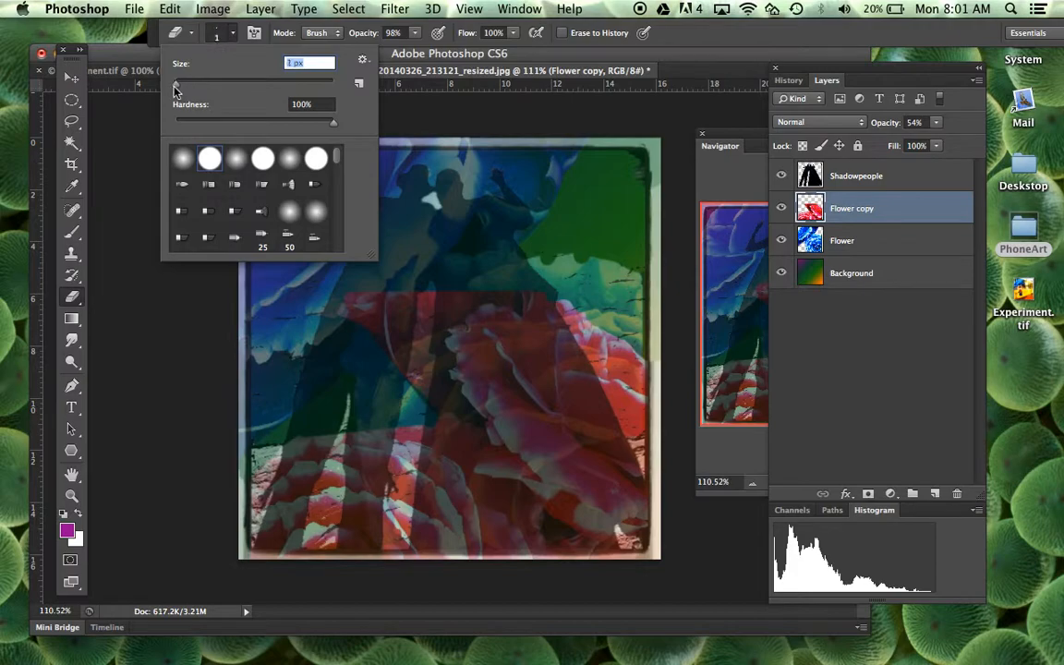
pyautogui.click(509, 121)
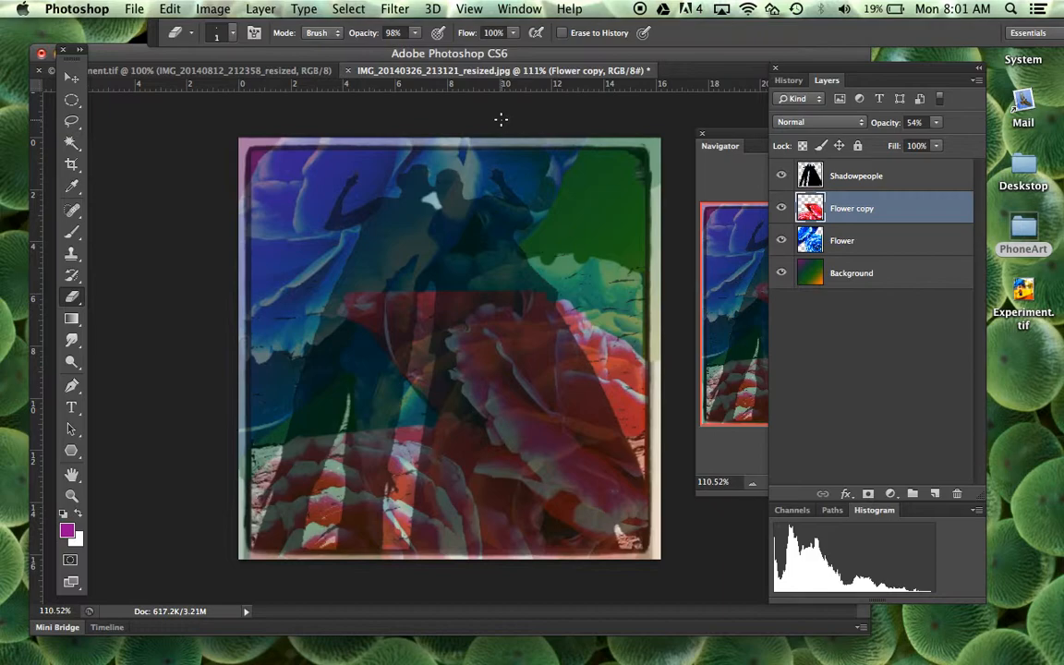
# Duplicate the Shadowpeople layer as Shadowpeople copy and hide the copy.
pyautogui.click(911, 177)
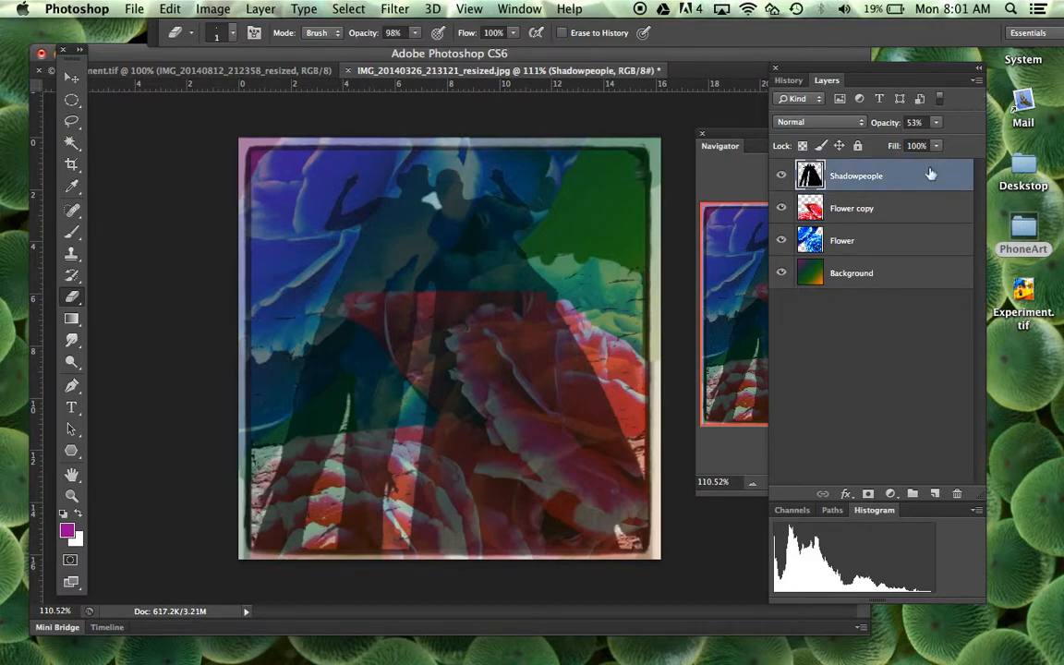
pyautogui.rightClick(917, 182)
pyautogui.click(749, 136)
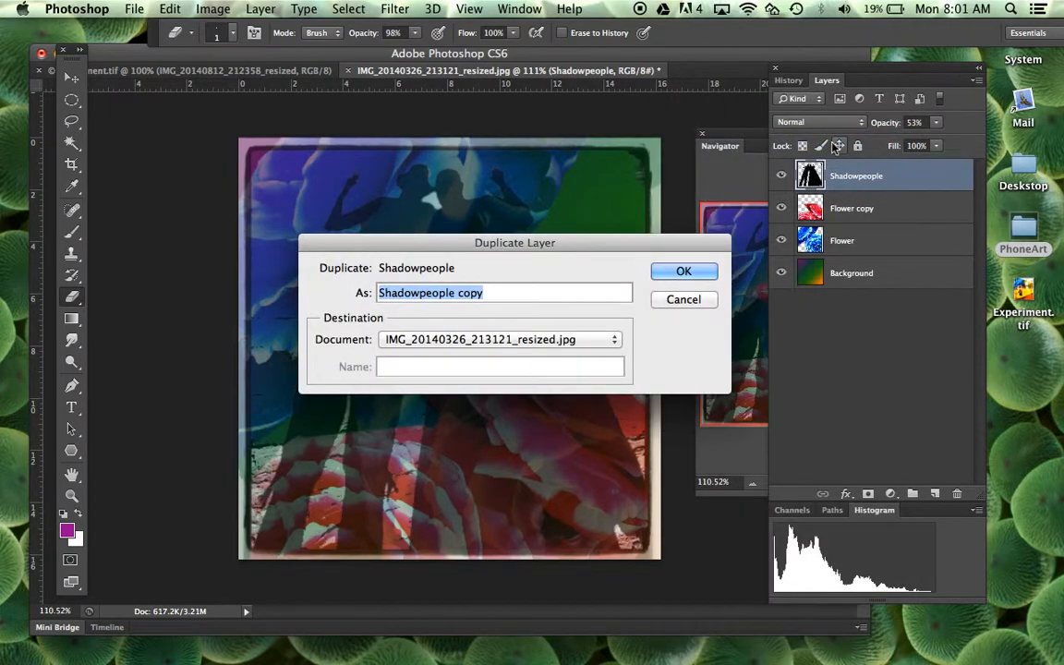
pyautogui.click(683, 271)
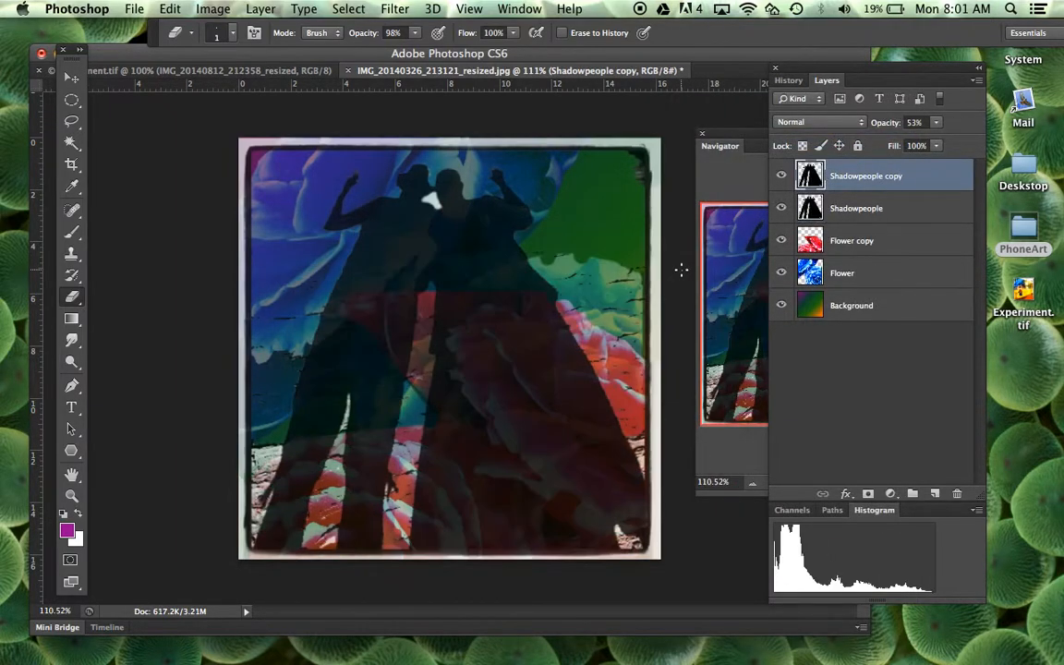
pyautogui.click(781, 176)
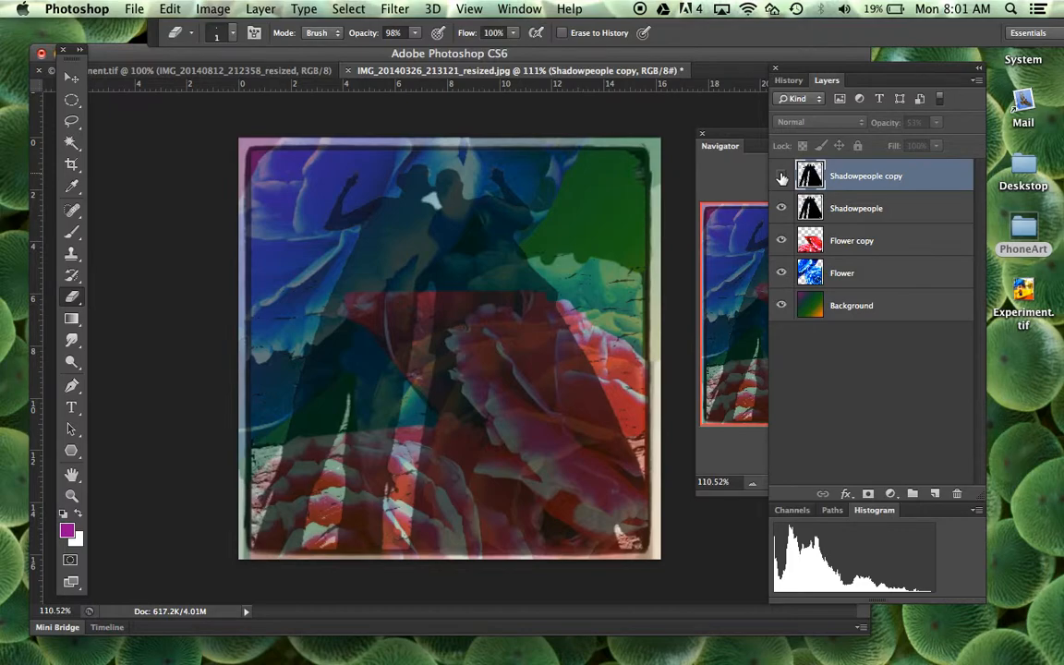
# Erase many thin criss-crossing scratch lines across the figures on the Shadowpeople layer with the 1 px Eraser.
pyautogui.click(865, 210)
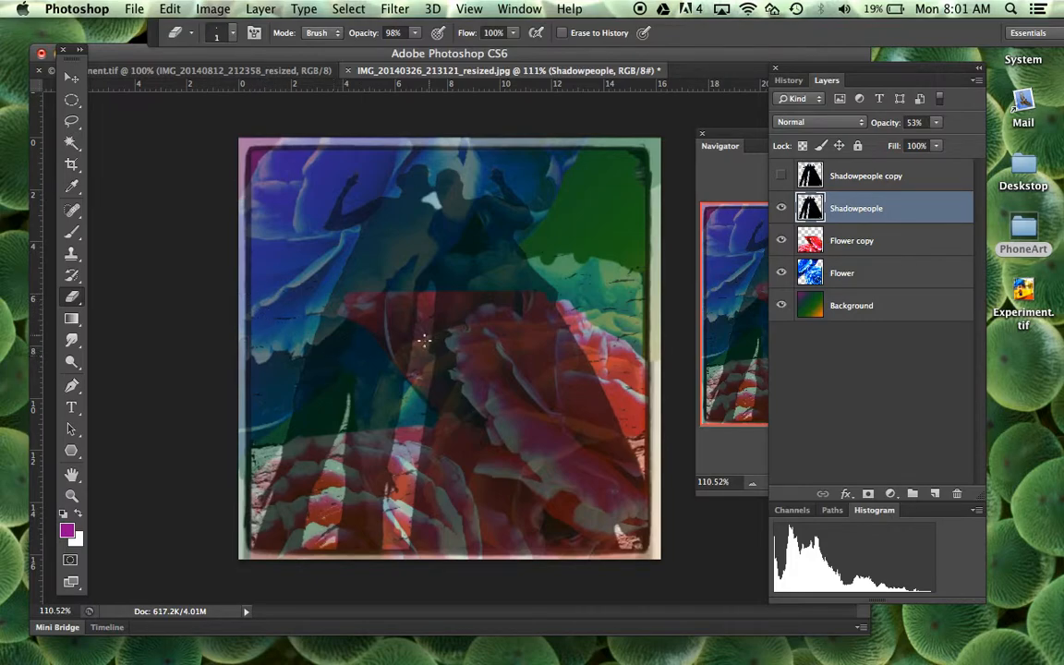
pyautogui.moveTo(324, 271)
pyautogui.mouseDown()
pyautogui.moveTo(382, 296)
pyautogui.moveTo(332, 402)
pyautogui.moveTo(104, 466)
pyautogui.moveTo(544, 423)
pyautogui.moveTo(465, 483)
pyautogui.mouseUp()
pyautogui.moveTo(320, 564)
pyautogui.mouseDown()
pyautogui.moveTo(386, 480)
pyautogui.moveTo(877, 333)
pyautogui.mouseUp()
pyautogui.moveTo(375, 195)
pyautogui.mouseDown()
pyautogui.moveTo(413, 176)
pyautogui.moveTo(509, 249)
pyautogui.moveTo(404, 233)
pyautogui.moveTo(452, 304)
pyautogui.mouseUp()
pyautogui.moveTo(400, 266); pyautogui.dragTo(404, 251)
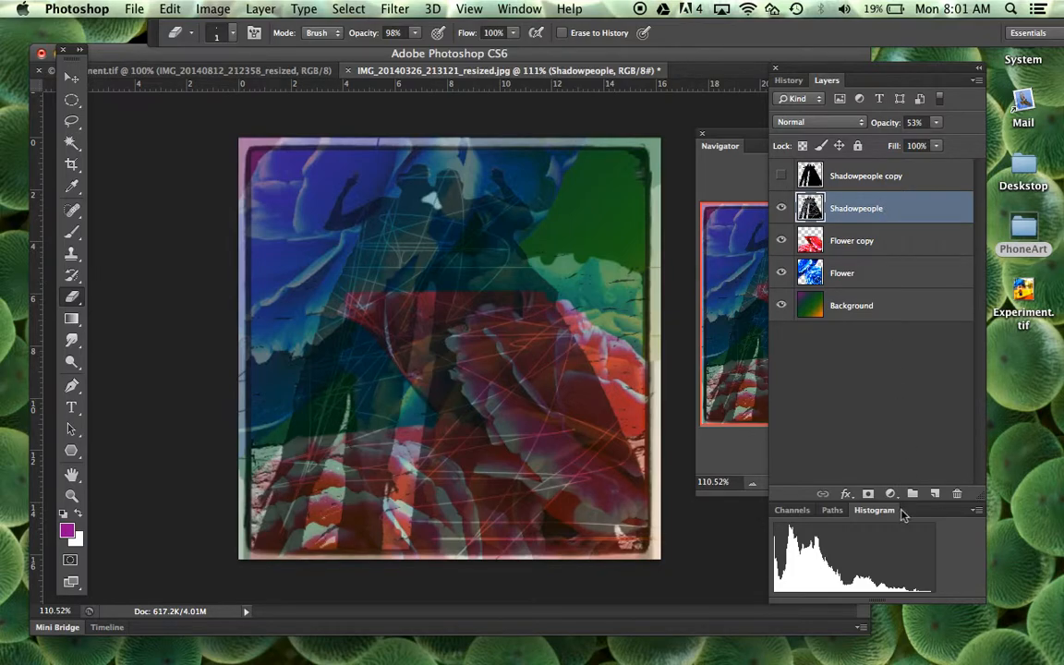
# Add a Bevel & Emboss effect to the Shadowpeople layer using the Inner Bevel style and Chisel Hard technique.
pyautogui.click(844, 494)
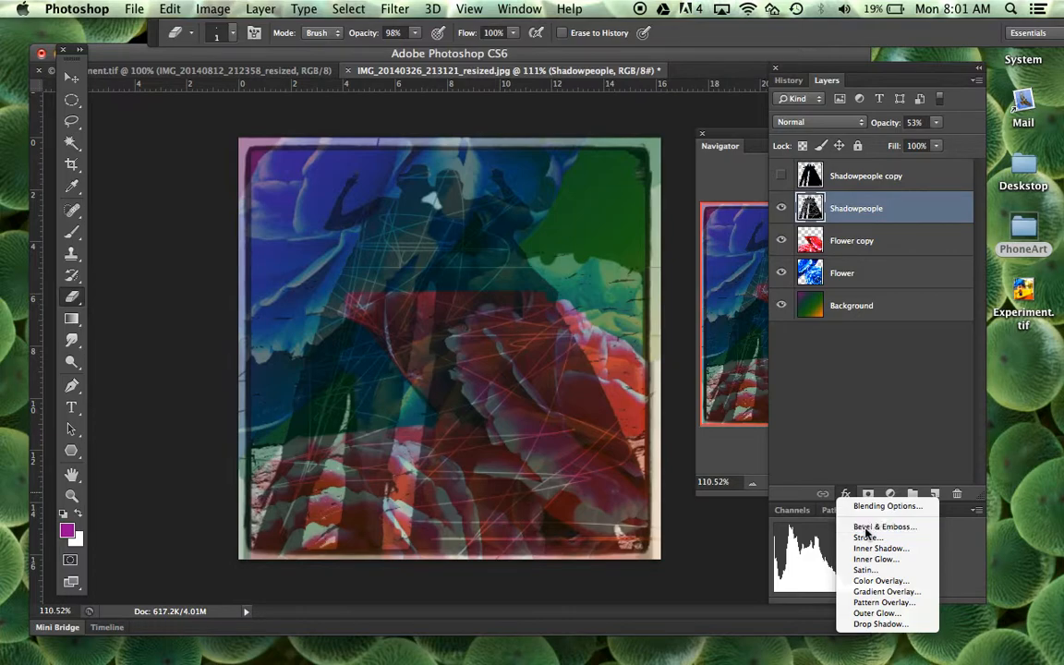
pyautogui.click(868, 527)
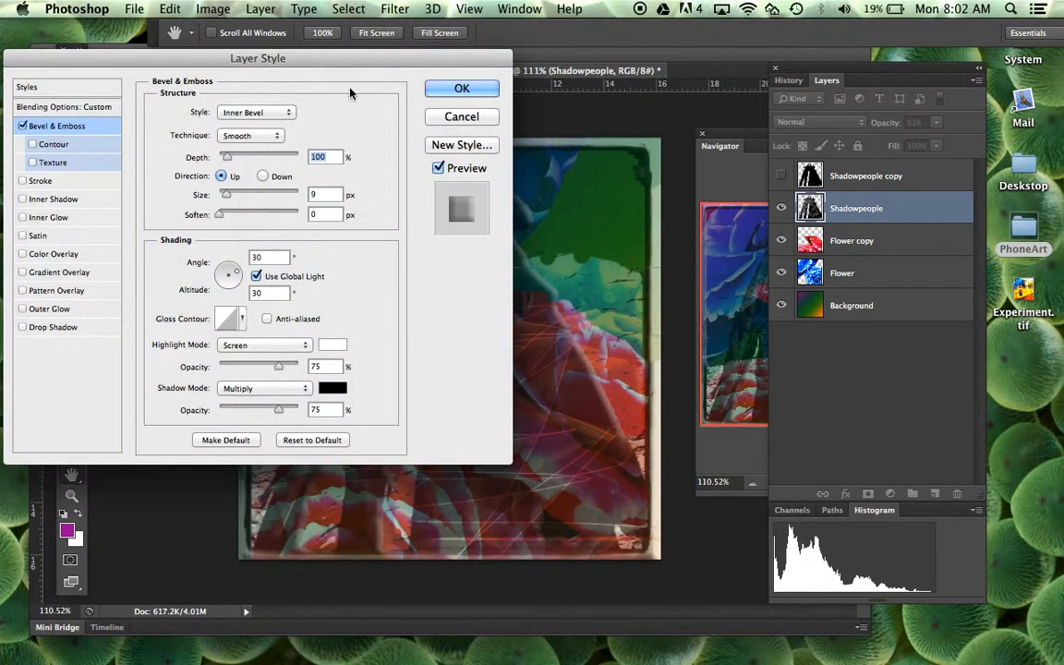
pyautogui.moveTo(305, 59); pyautogui.dragTo(1004, 263)
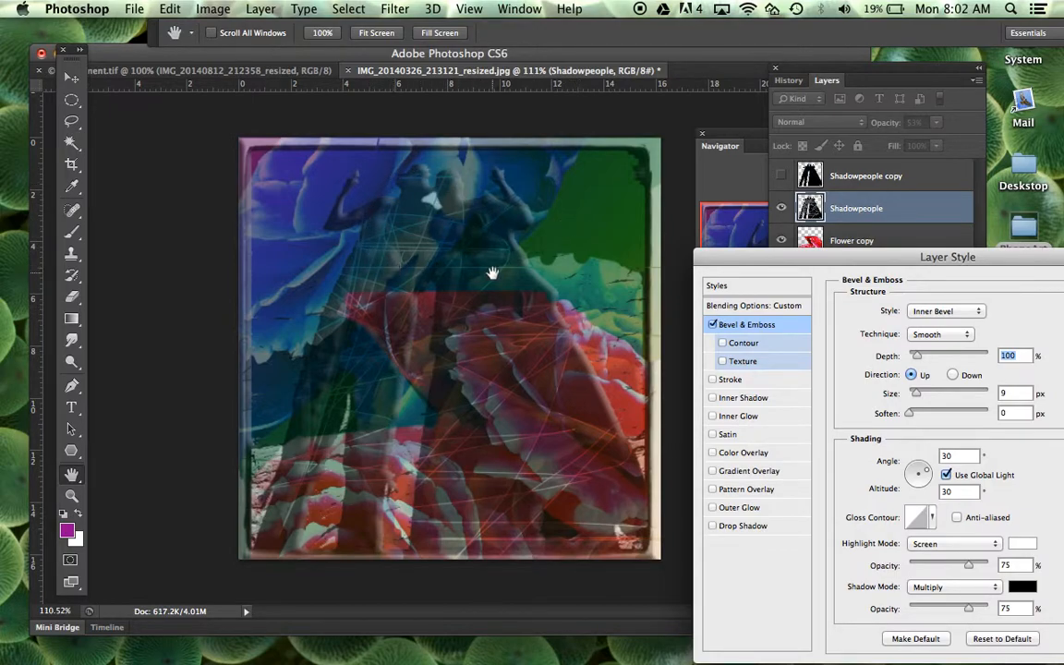
pyautogui.click(936, 334)
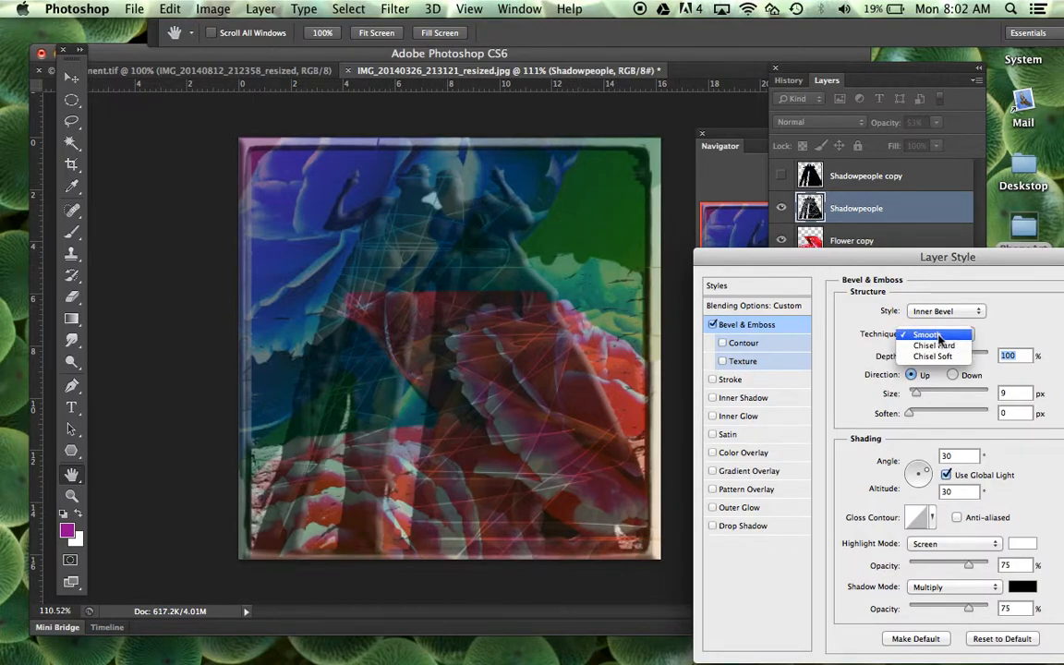
pyautogui.click(937, 345)
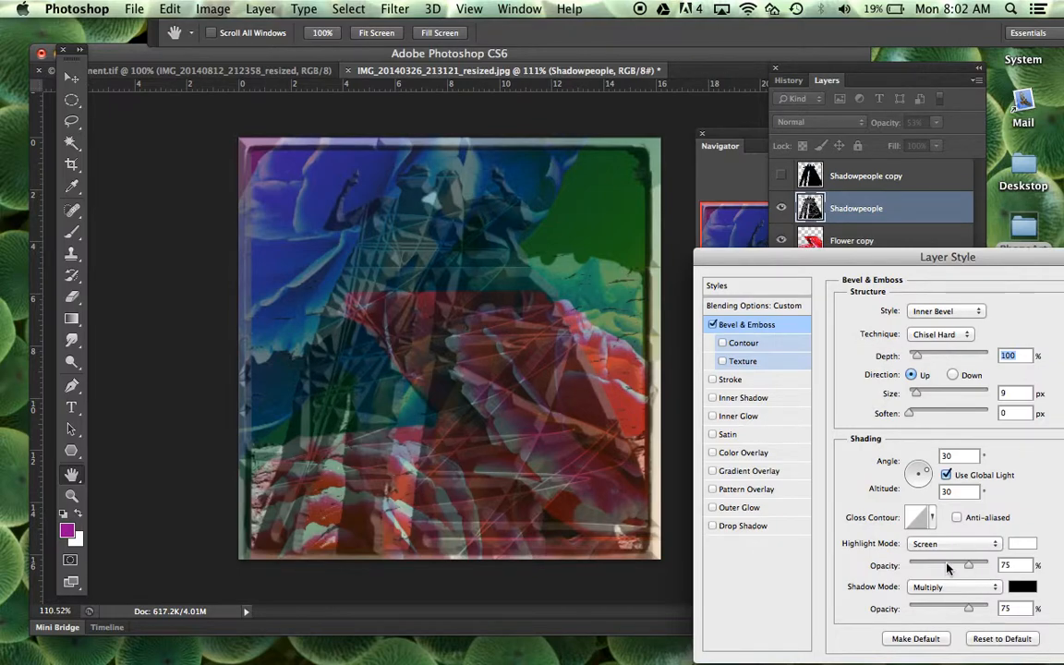
pyautogui.moveTo(877, 263)
pyautogui.mouseDown()
pyautogui.moveTo(794, 261)
pyautogui.moveTo(302, 177)
pyautogui.mouseUp()
pyautogui.click(563, 190)
pyautogui.press('e')
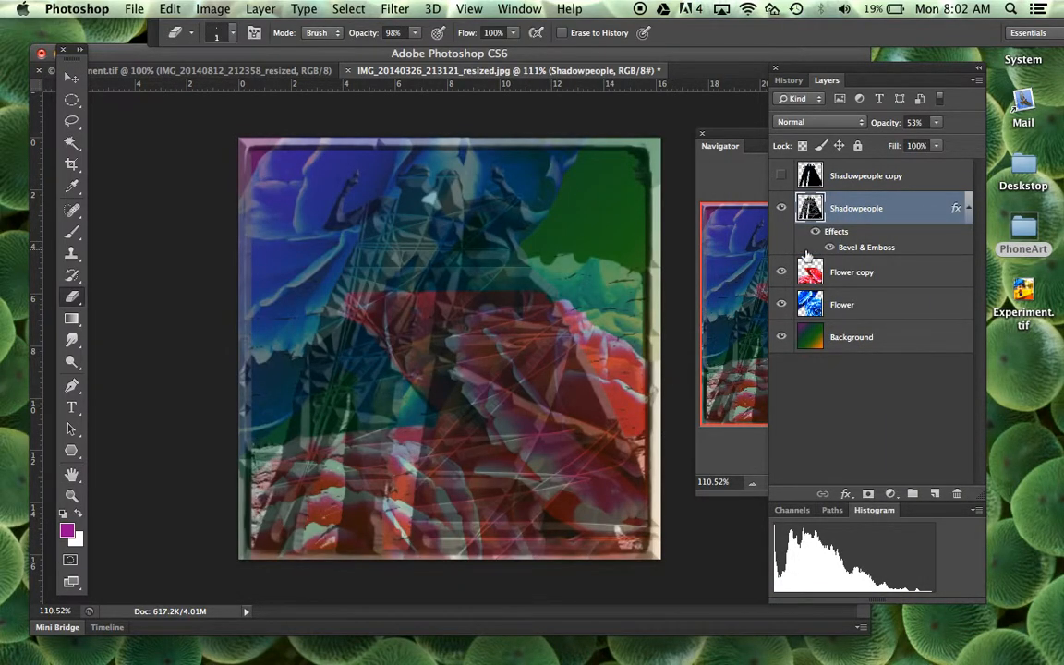
# Show the Shadowpeople copy layer and lower its opacity to 14%.
pyautogui.click(781, 175)
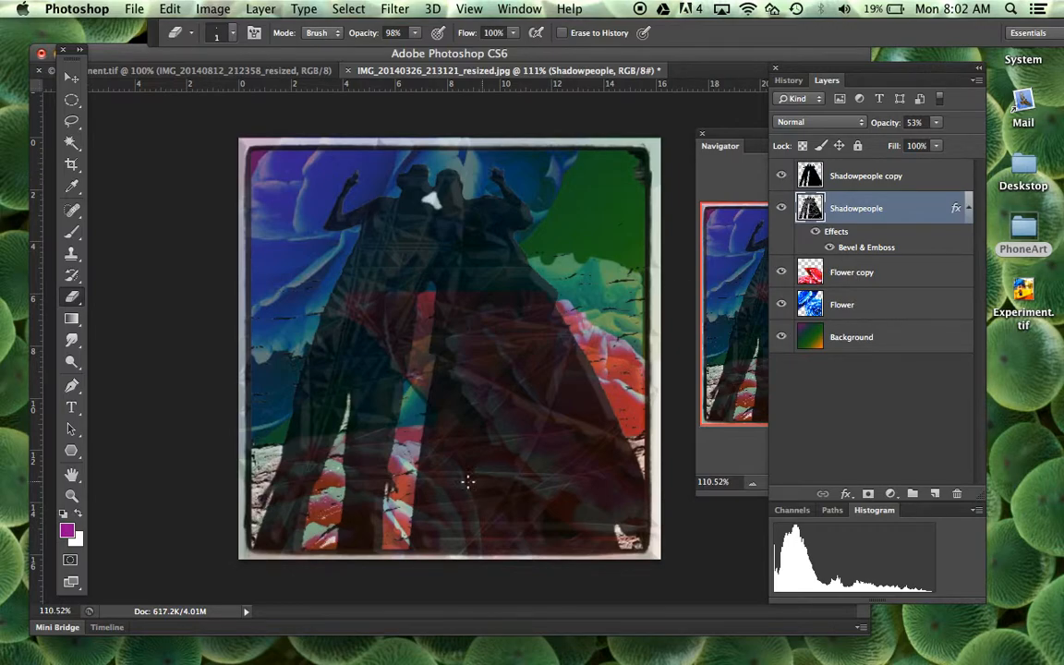
pyautogui.click(877, 175)
pyautogui.click(935, 122)
pyautogui.moveTo(900, 146); pyautogui.dragTo(908, 143)
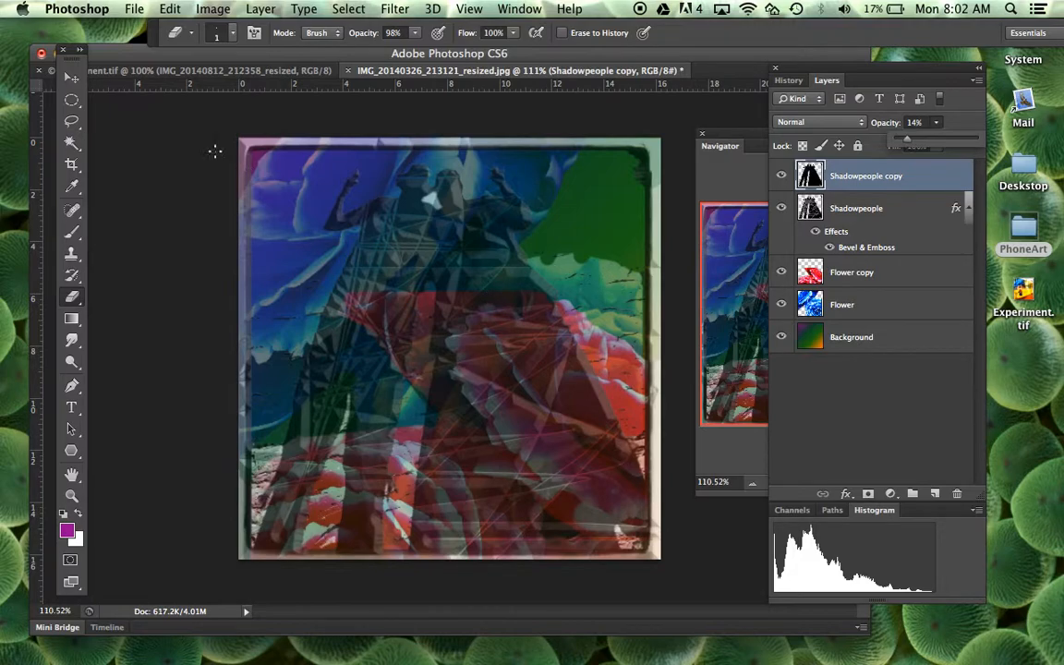
# Move the Shadowpeople copy layer slightly up and to the left, and hide it.
pyautogui.click(72, 77)
pyautogui.moveTo(454, 386)
pyautogui.mouseDown()
pyautogui.moveTo(473, 395)
pyautogui.moveTo(403, 376)
pyautogui.moveTo(447, 387)
pyautogui.moveTo(448, 379)
pyautogui.mouseUp()
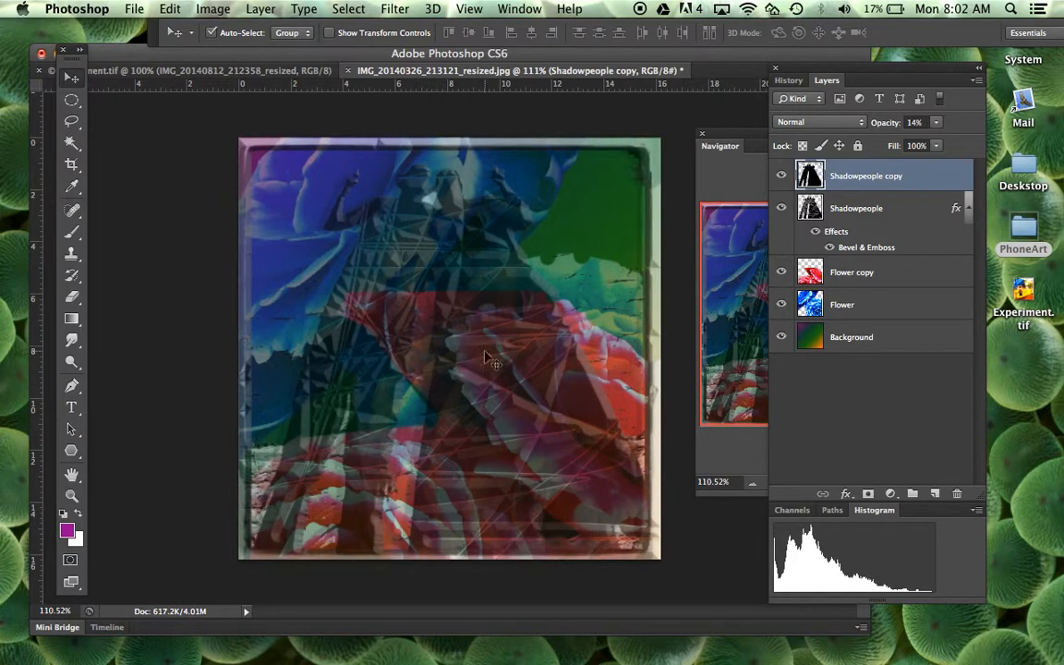
pyautogui.click(781, 176)
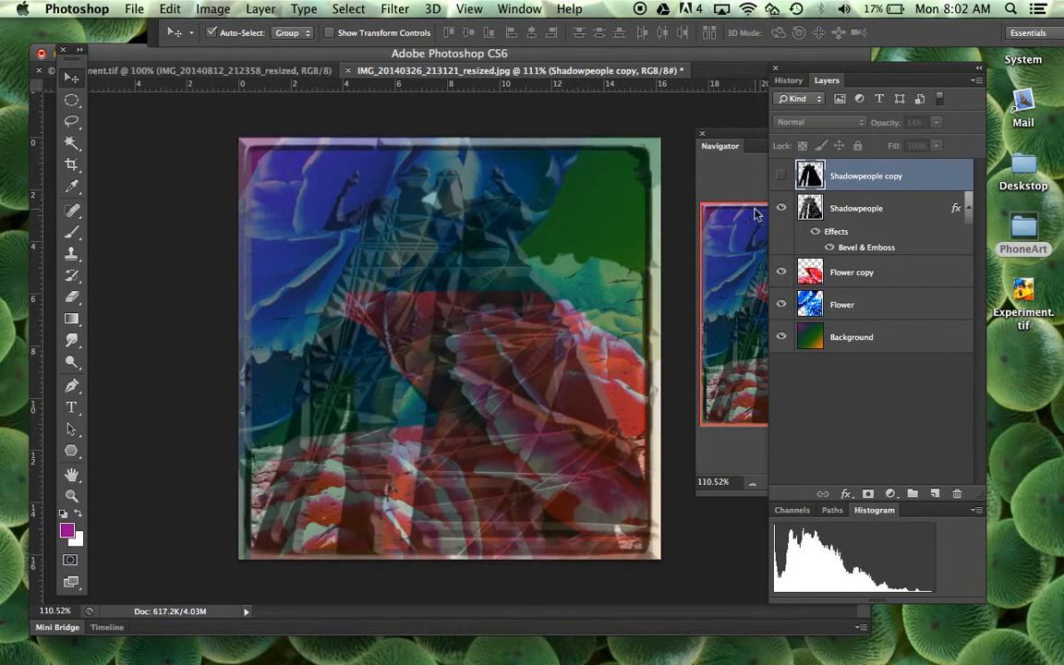
# Raise the Shadowpeople layer's opacity to 76% and deselect all layers.
pyautogui.click(898, 209)
pyautogui.moveTo(935, 122); pyautogui.dragTo(960, 145)
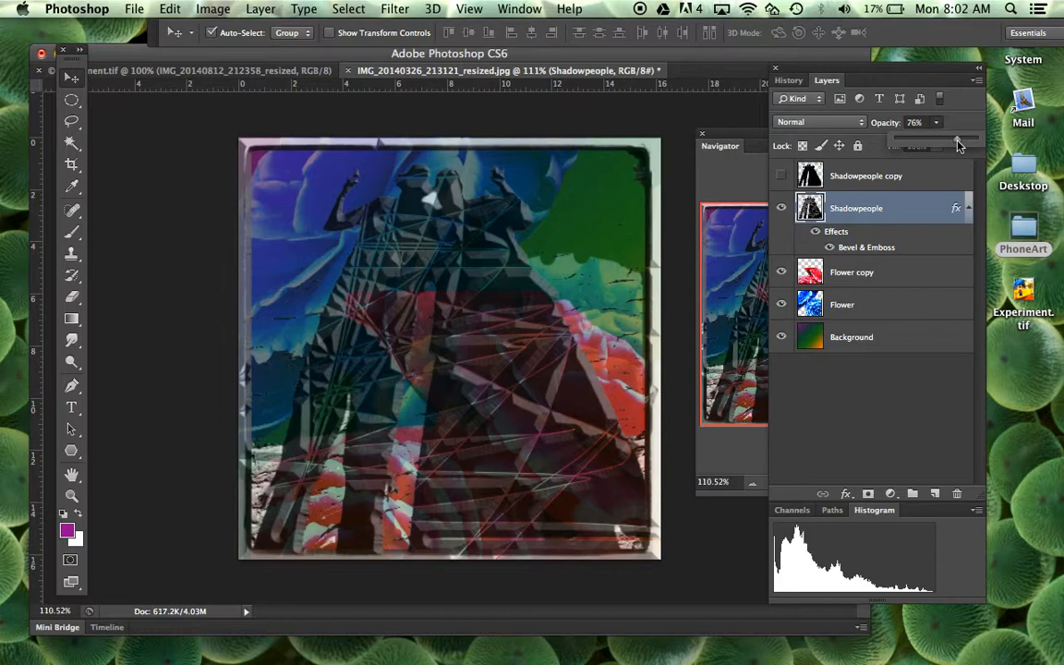
pyautogui.click(876, 441)
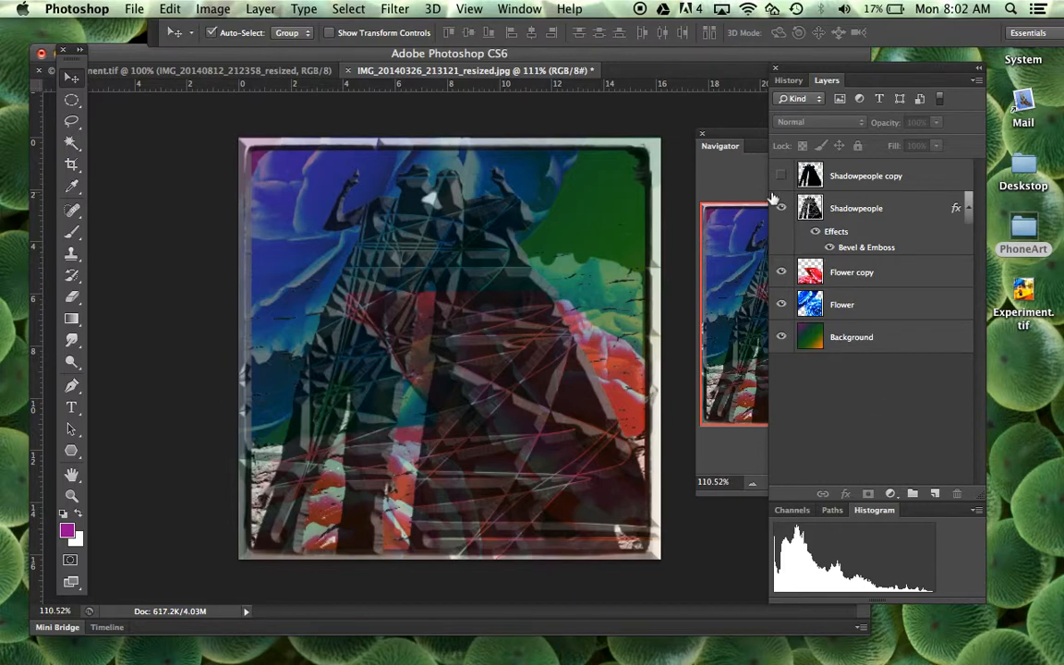
# Save the layered collage in the PhoneArt folder as Experiment2_PS.psd in Photoshop format with Layers kept.
pyautogui.click(129, 9)
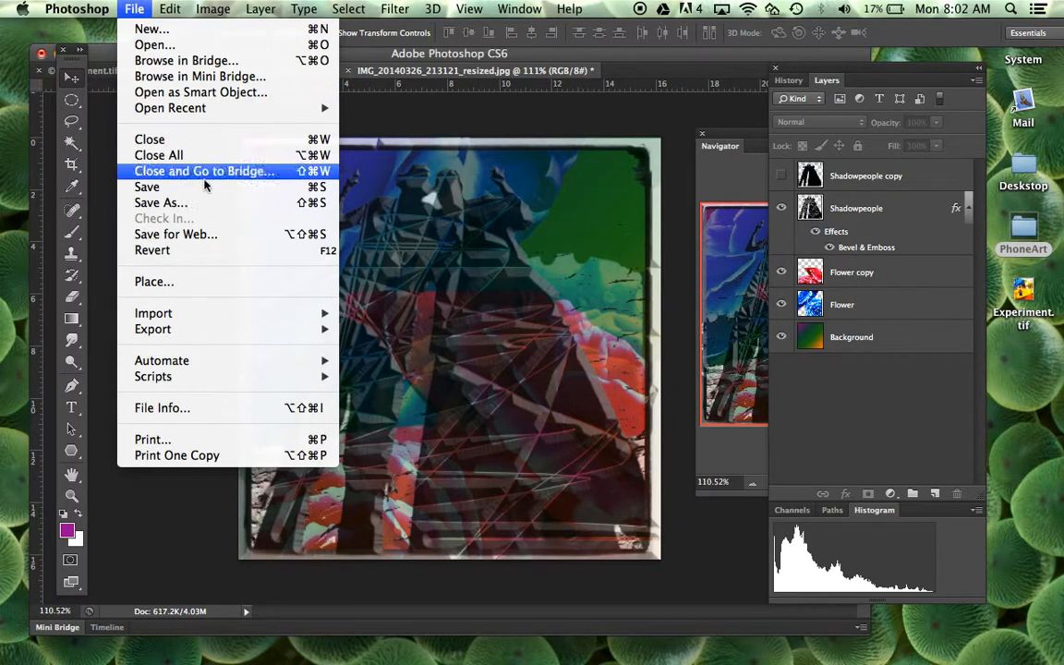
pyautogui.click(295, 202)
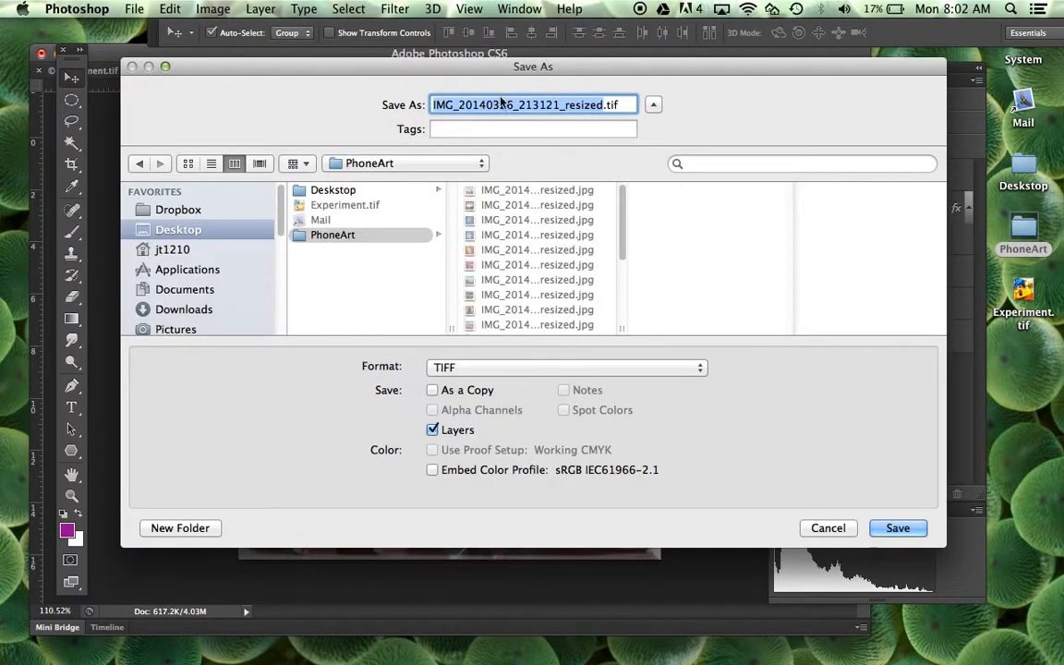
pyautogui.write('Experim')
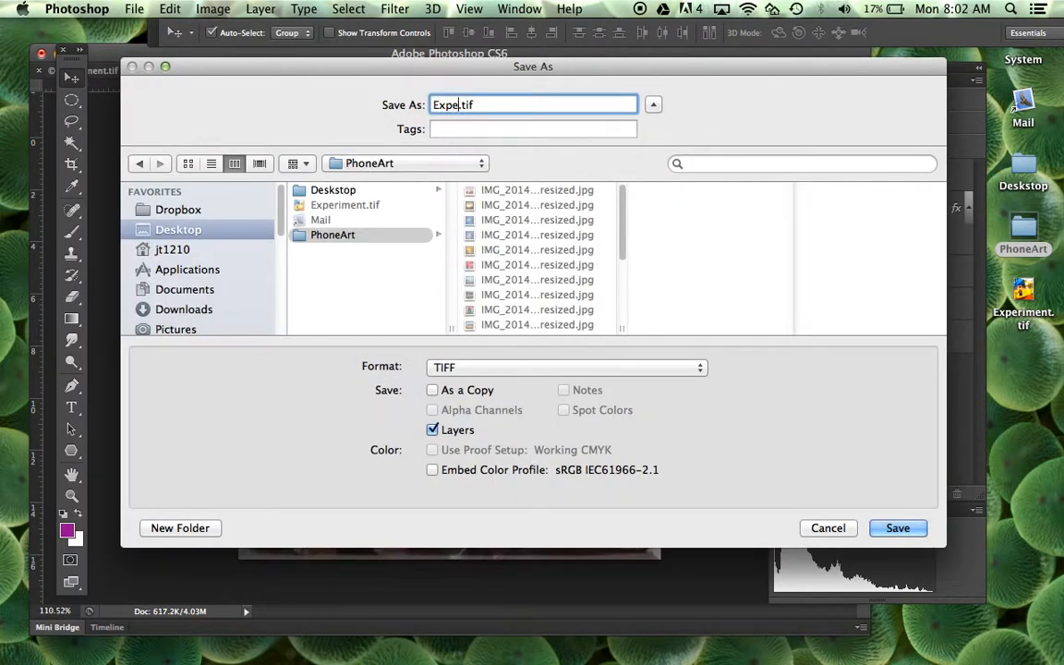
pyautogui.write('ent2_P')
pyautogui.press('BackSpace')
pyautogui.write('PS')
pyautogui.click(537, 367)
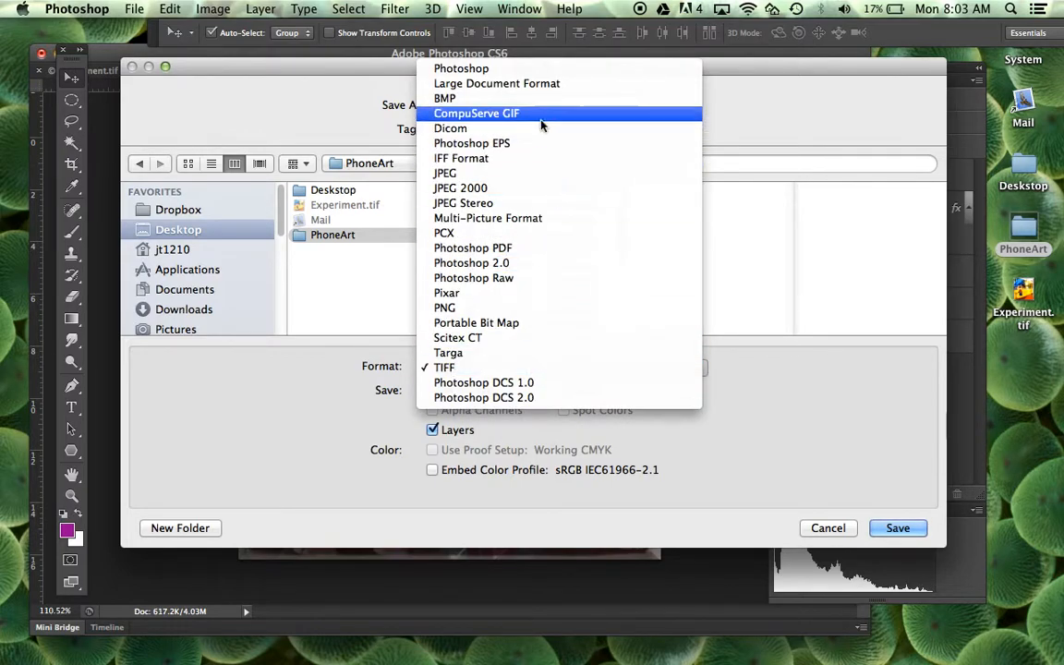
pyautogui.click(533, 72)
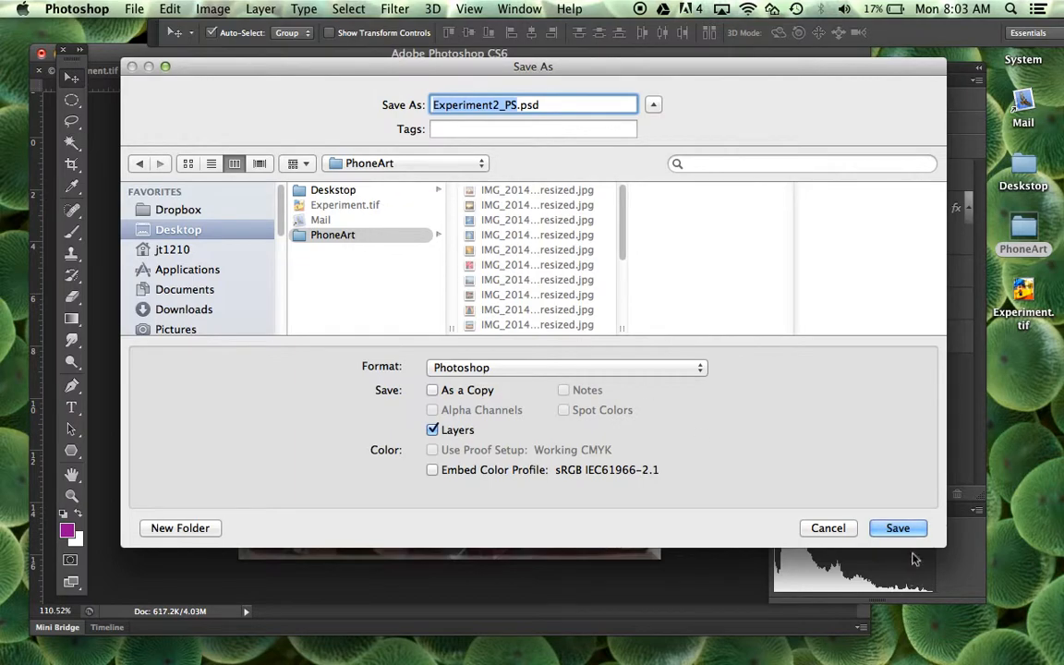
pyautogui.click(896, 528)
pyautogui.click(715, 275)
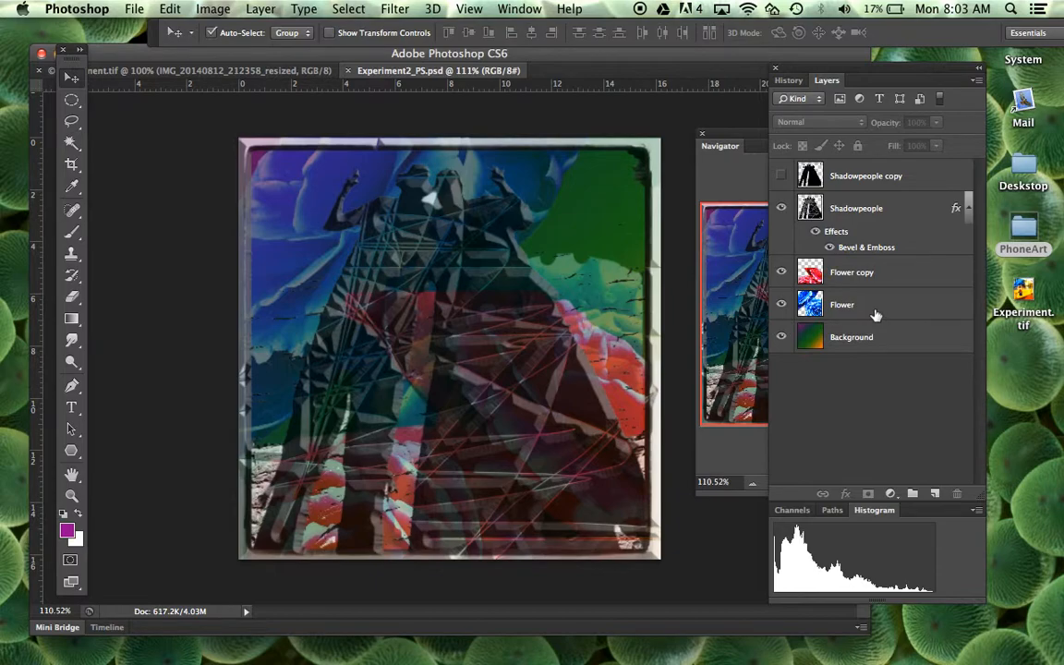
# Flatten the image into a single Background layer, discarding the hidden layers.
pyautogui.click(975, 83)
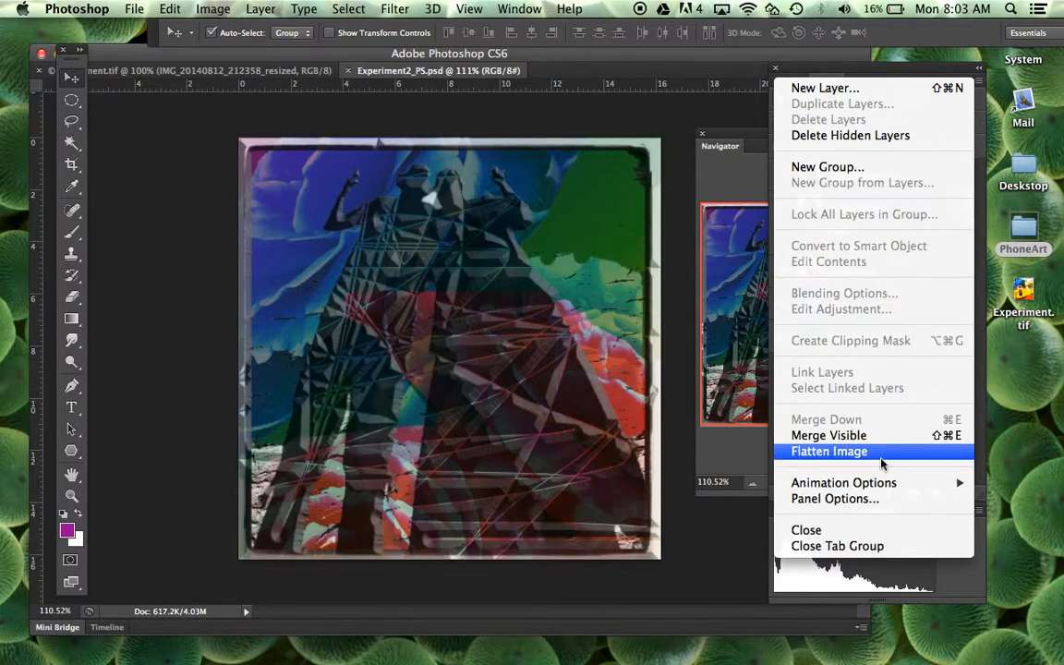
pyautogui.click(728, 545)
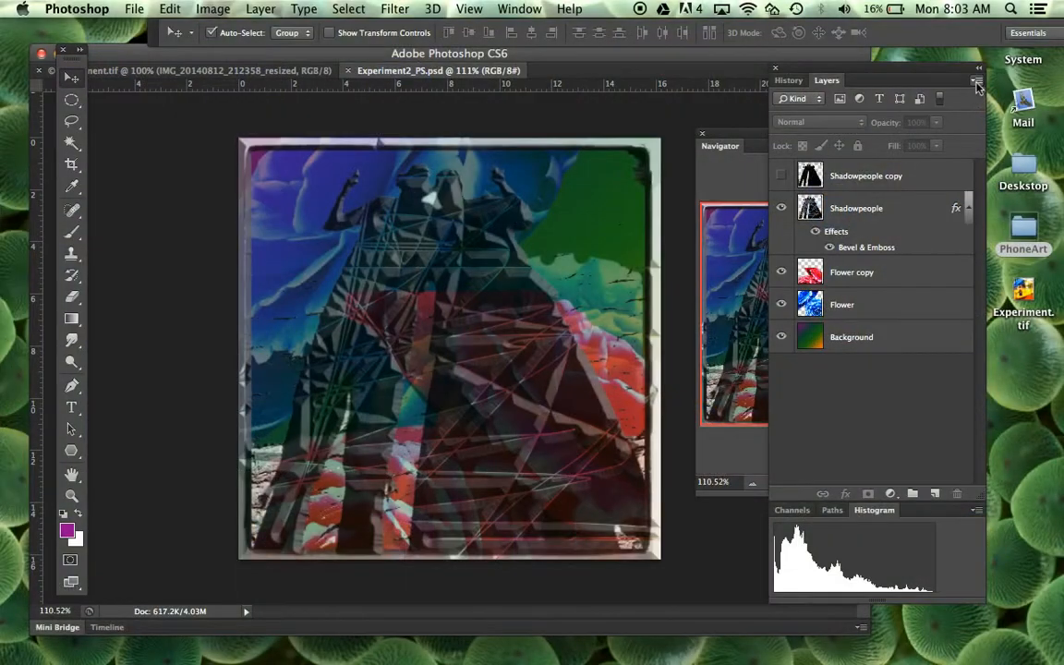
pyautogui.click(977, 80)
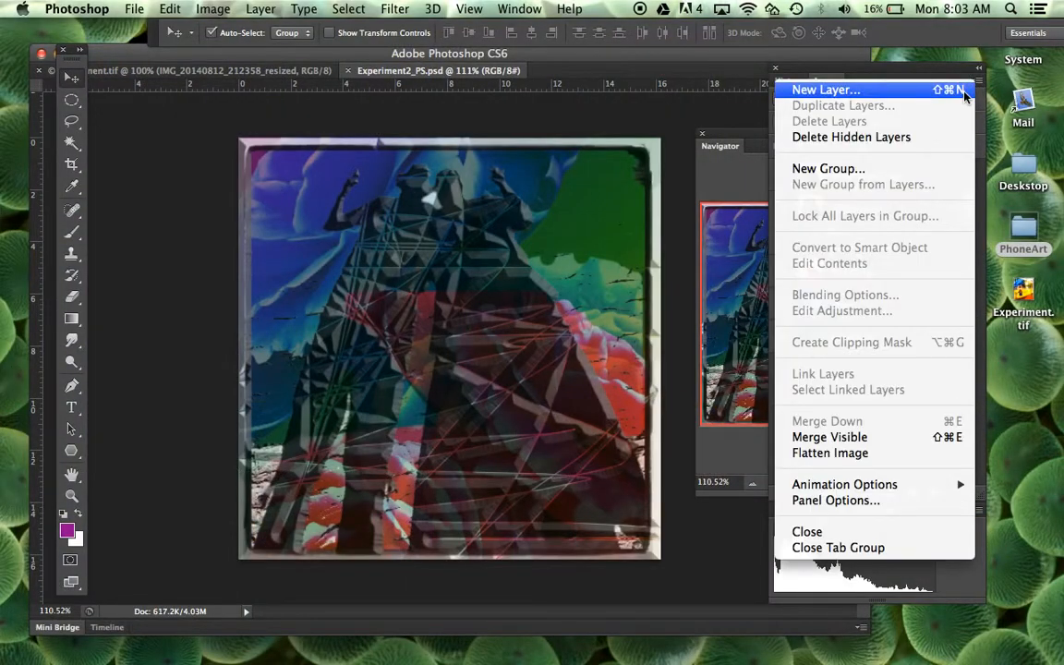
pyautogui.click(870, 452)
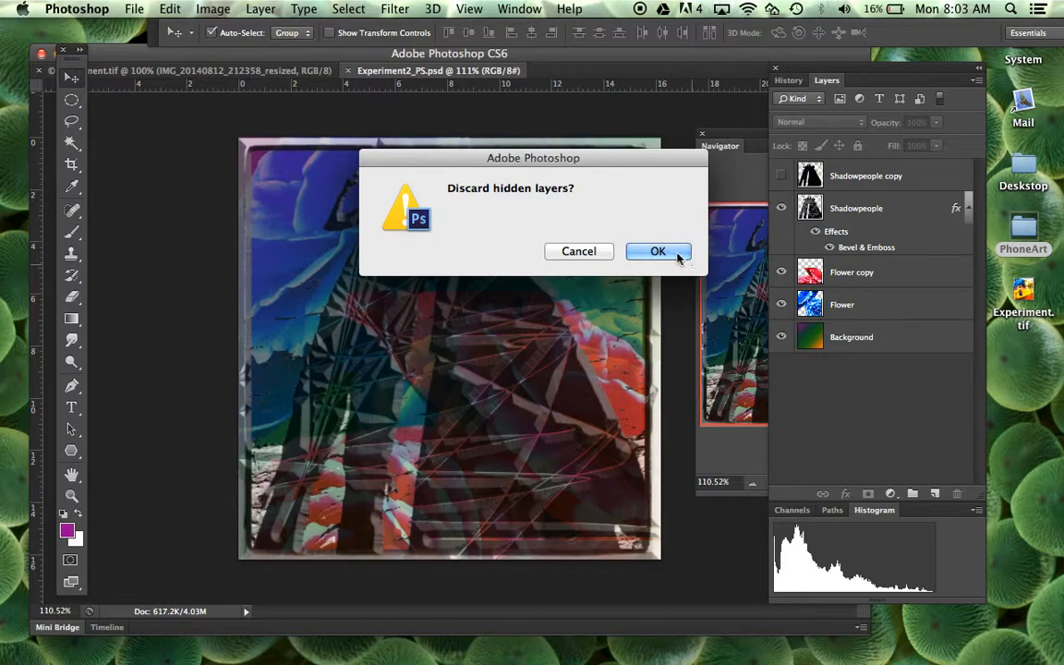
pyautogui.click(675, 256)
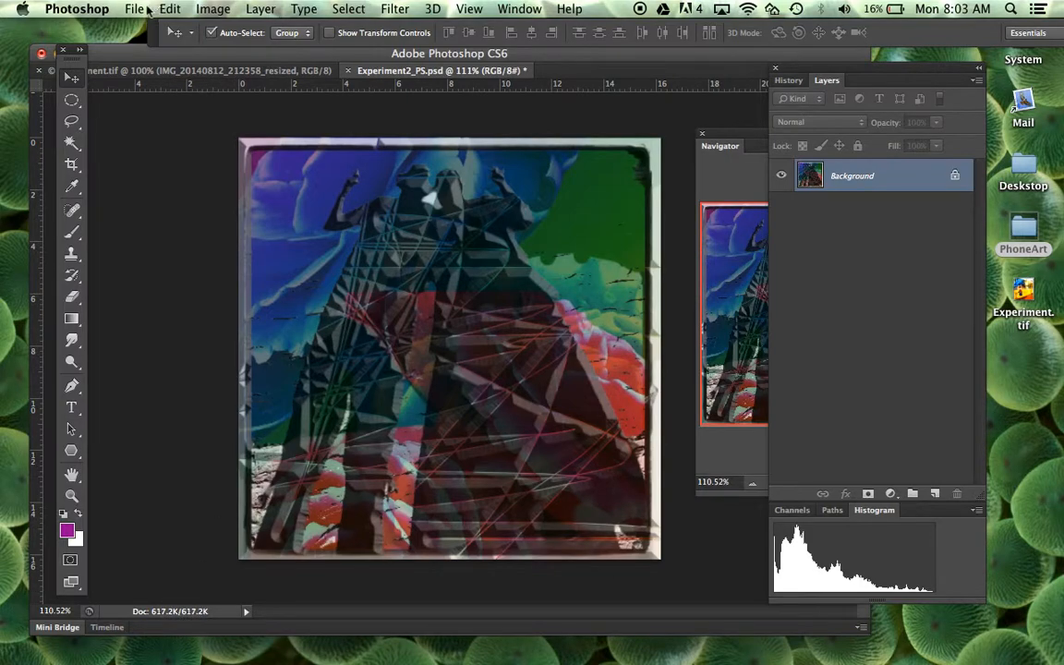
# Save the flattened image in the PhoneArt folder as Experiment2_PS_flat.jpg in JPEG format with quality 11 and Baseline ("Standard").
pyautogui.click(147, 9)
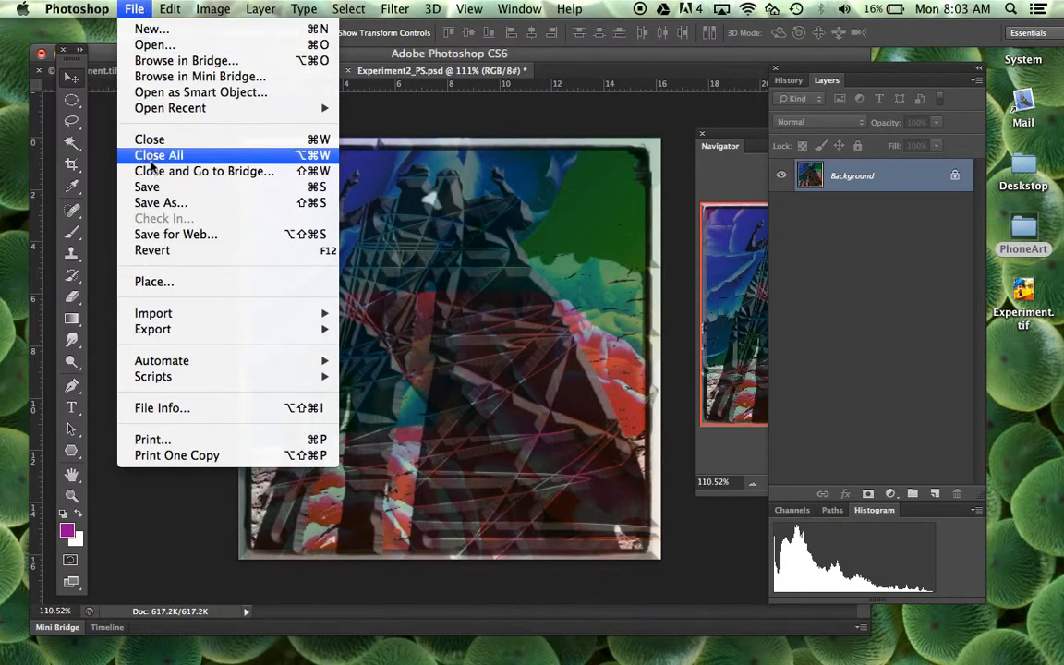
pyautogui.click(169, 204)
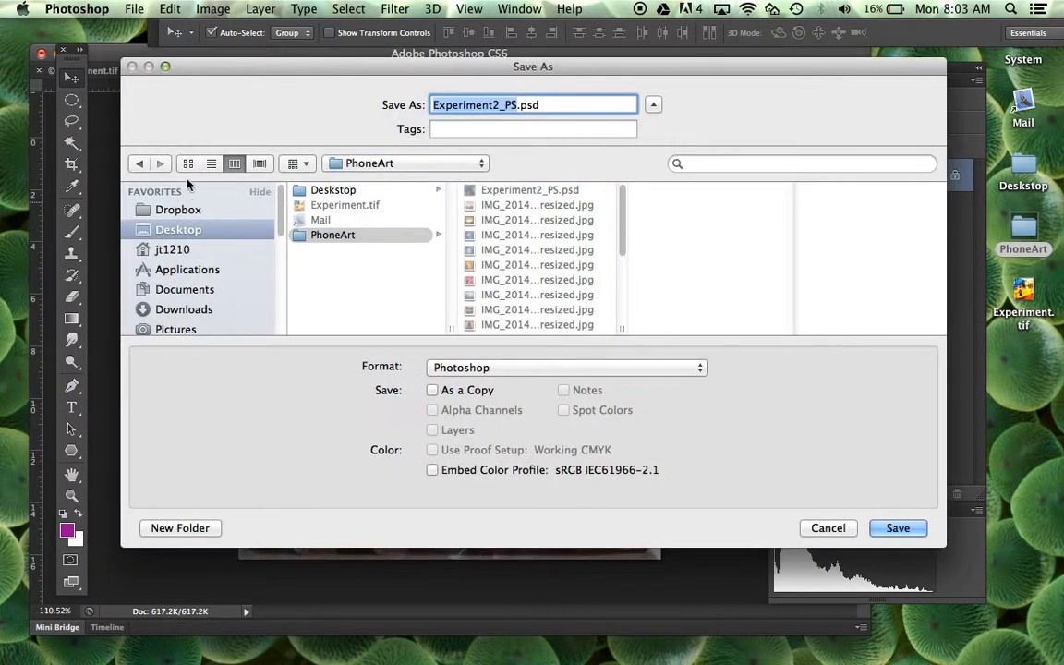
pyautogui.press('Right')
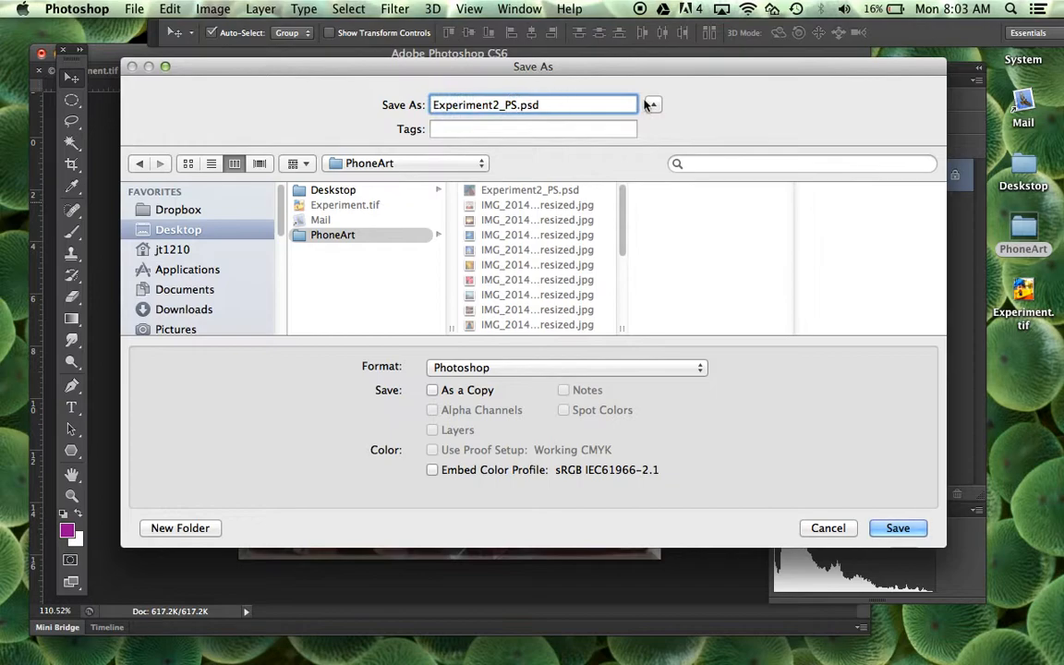
pyautogui.write('_flat')
pyautogui.click(622, 369)
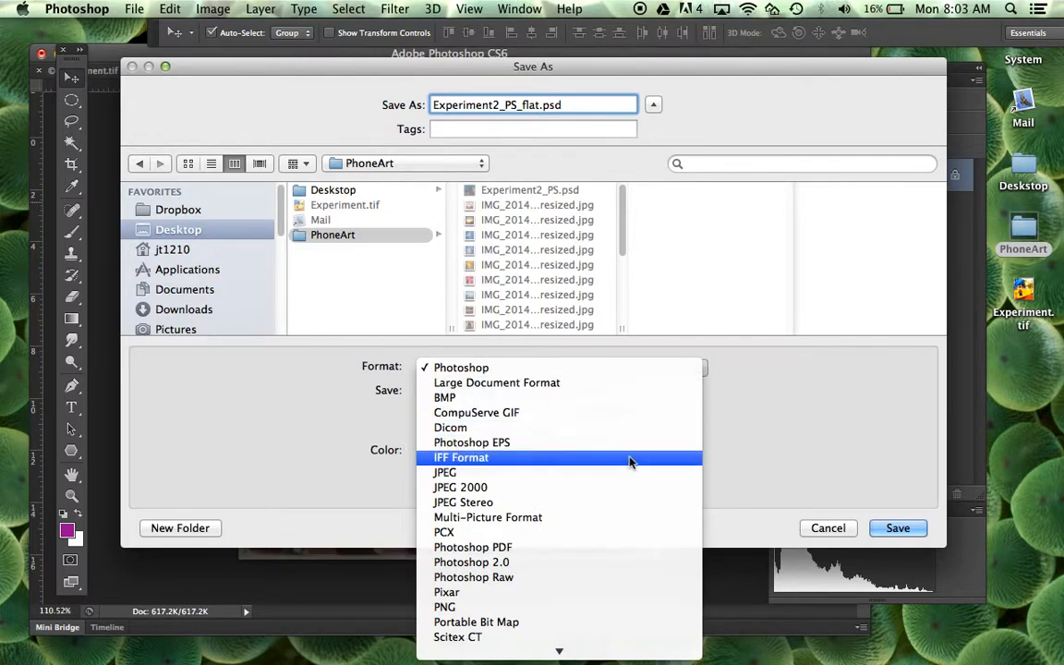
pyautogui.click(563, 473)
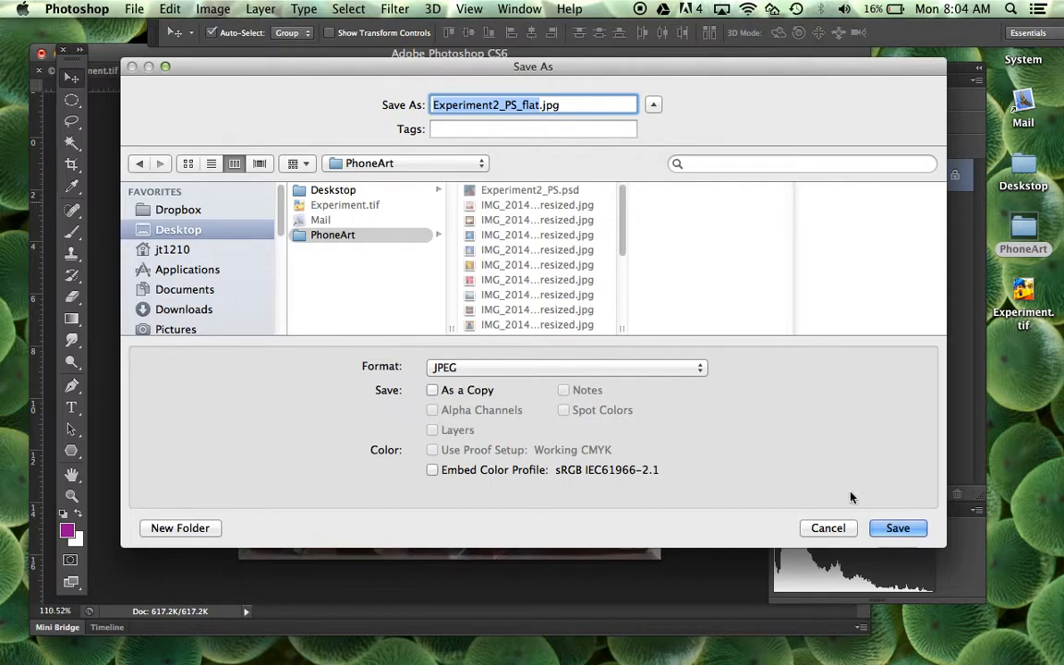
pyautogui.click(897, 528)
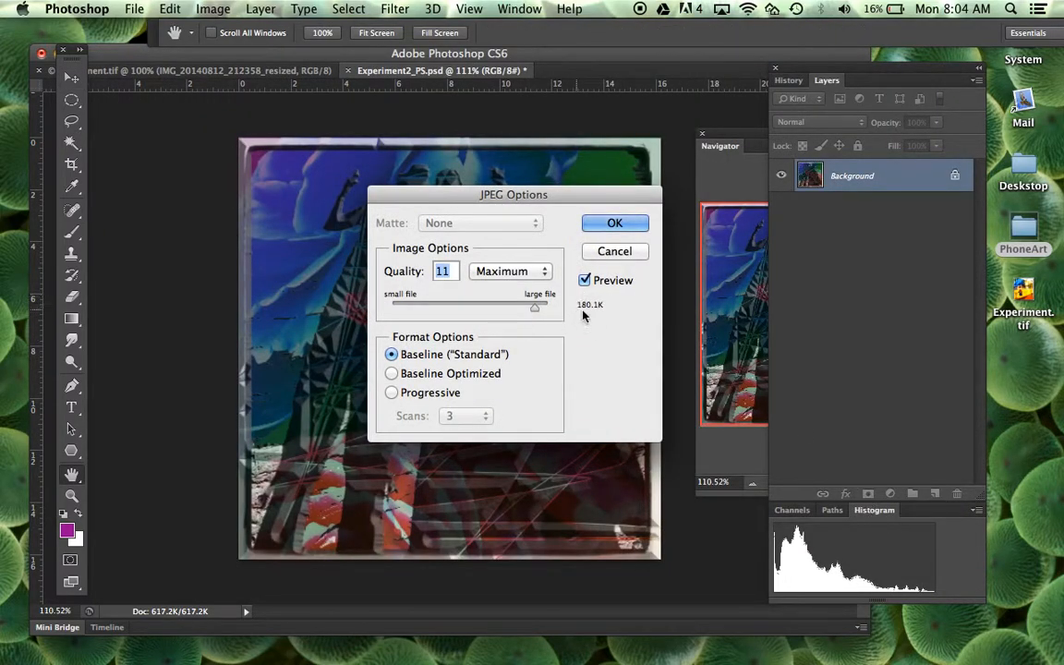
pyautogui.click(611, 224)
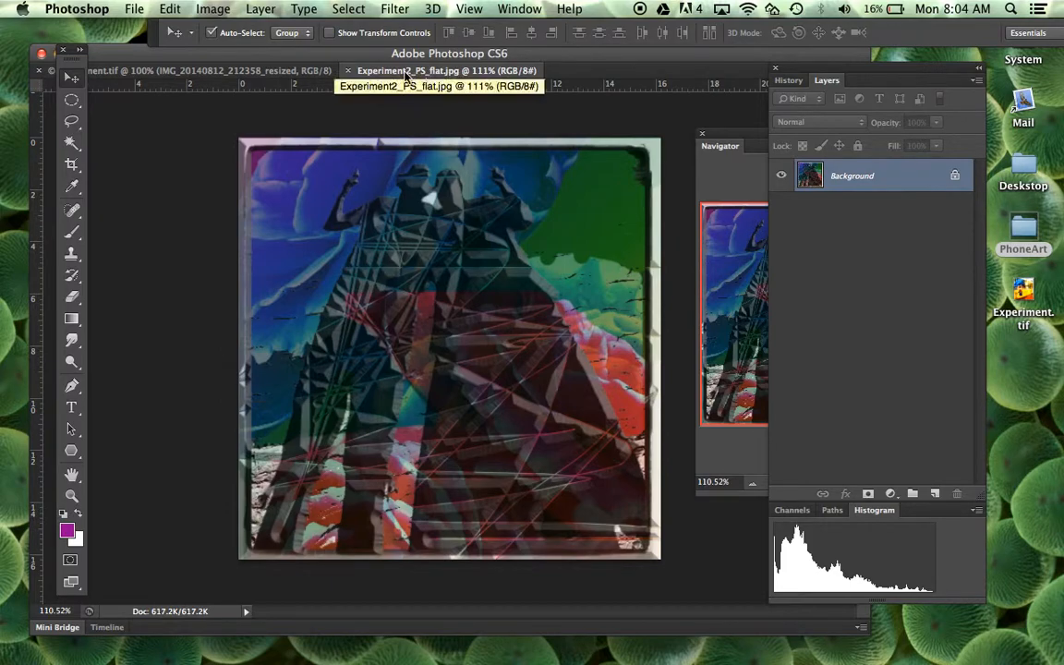